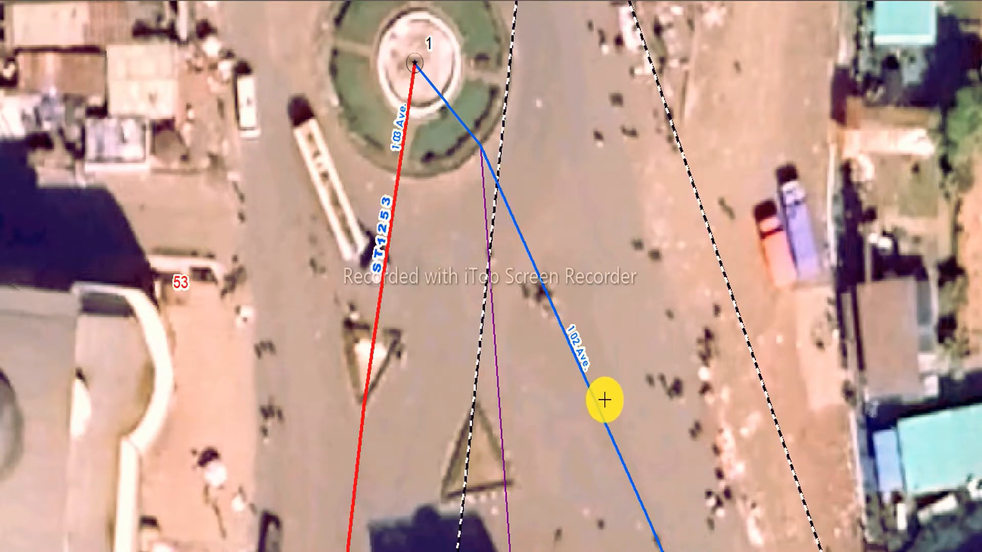
- Examine the street-name points and entrance lines along 1 02 Ave. and 1 02 02 St., starting from the roundabout
left_click_drag(602, 401, 517, 201)
left_click_drag(516, 307, 448, 244)
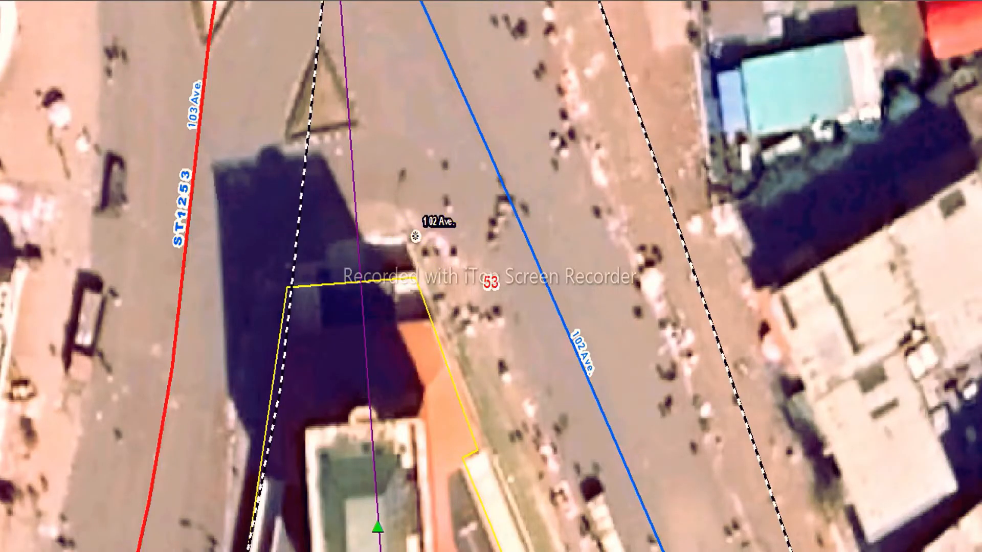
left_click(409, 251)
left_click_drag(553, 383, 456, 149)
left_click_drag(568, 381, 473, 147)
left_click_drag(561, 373, 526, 192)
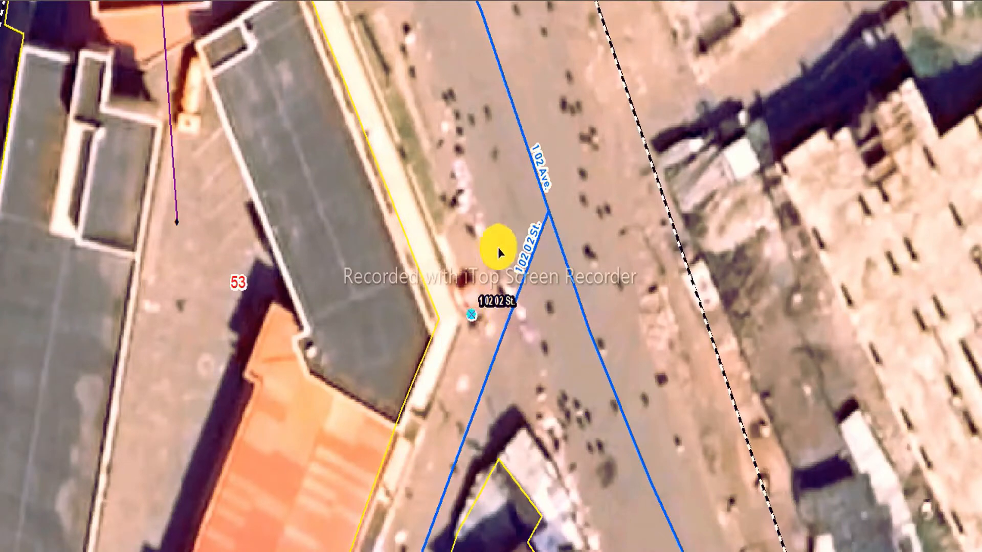
left_click_drag(510, 338, 583, 153)
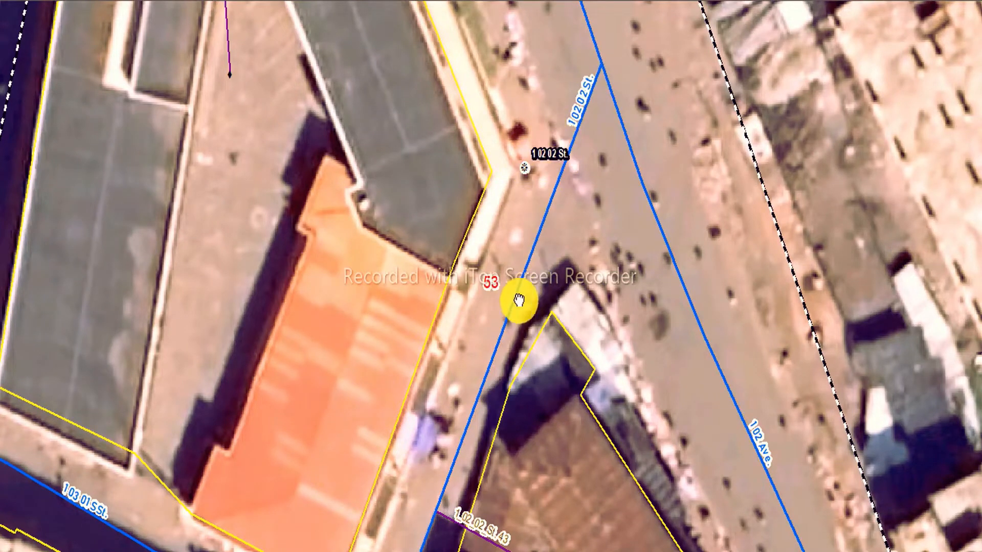
left_click_drag(518, 301, 575, 160)
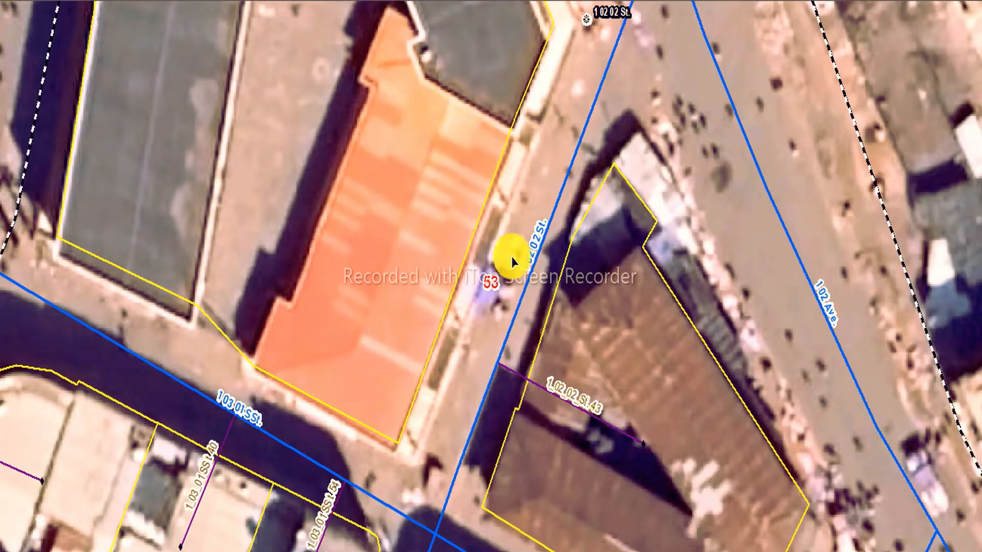
left_click_drag(495, 256, 510, 366)
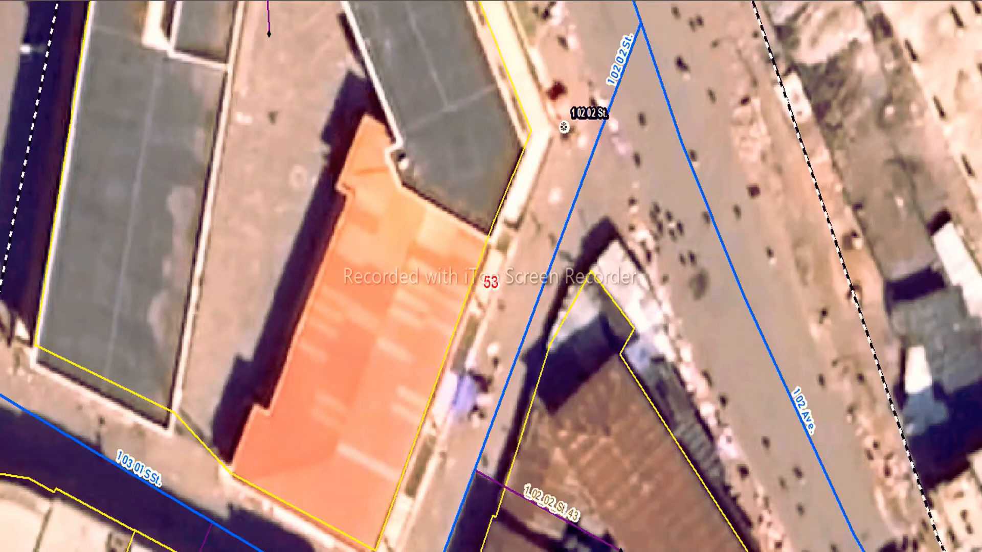
- Measure the distance along 1 02 02 St. between its junction with 1 02 Ave. and the first entrance line
left_click(499, 0)
left_click_drag(636, 0, 867, 62)
left_click(634, 25)
left_click(642, 25)
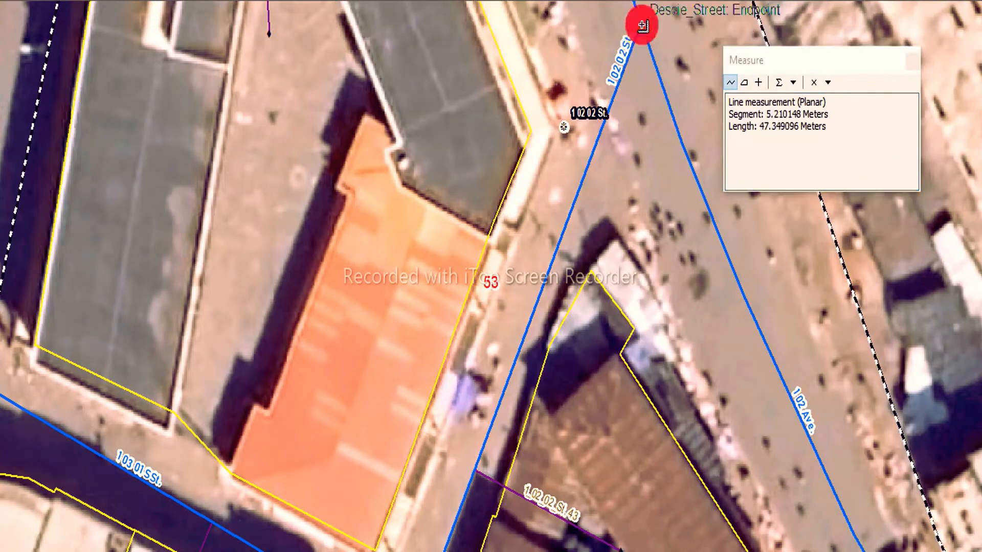
double_click(561, 223)
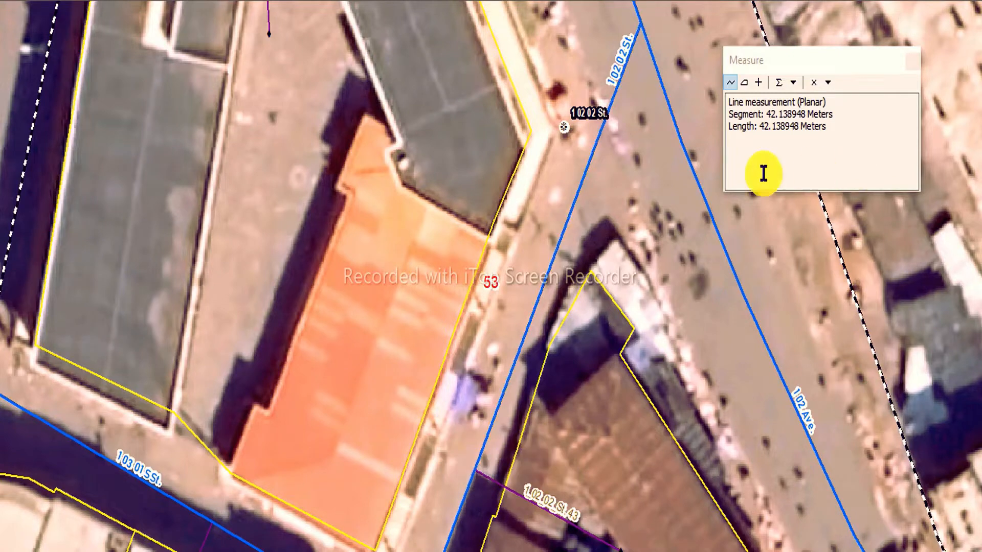
left_click_drag(778, 136, 785, 127)
- Compare the measured length with the house number labelled on the entrance line of the brown-roofed block on 1 02 02 St
left_click_drag(556, 429, 581, 408)
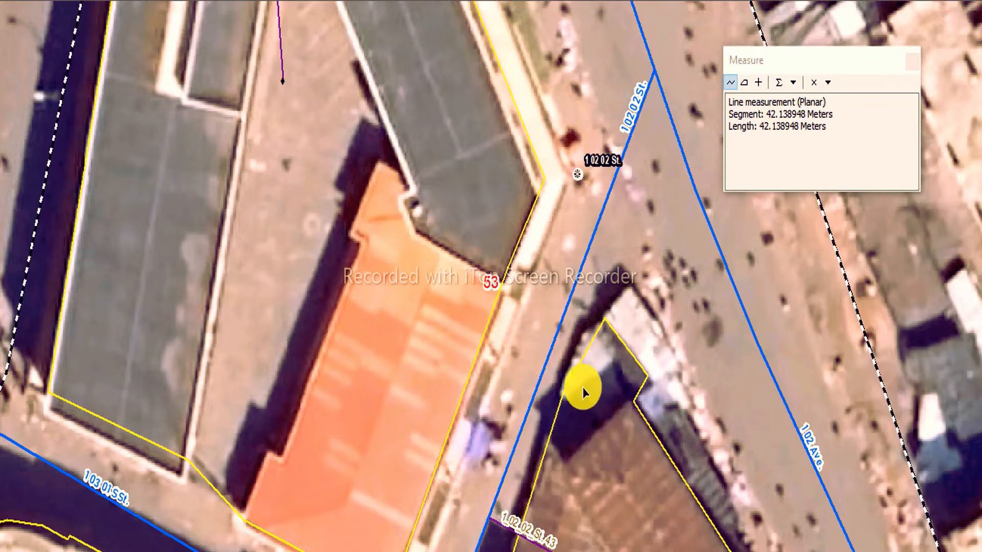
left_click_drag(580, 387, 537, 252)
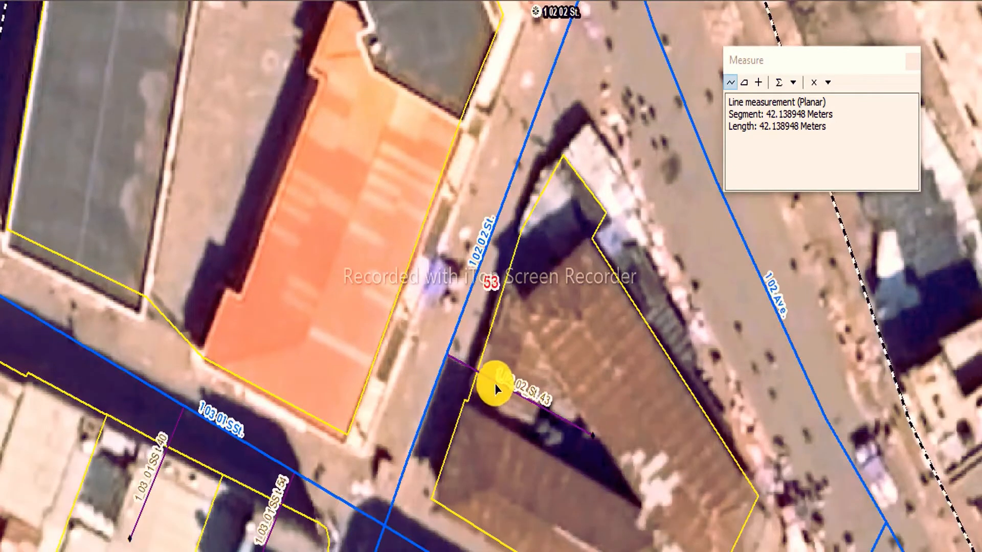
scroll(514, 409, "up", 3)
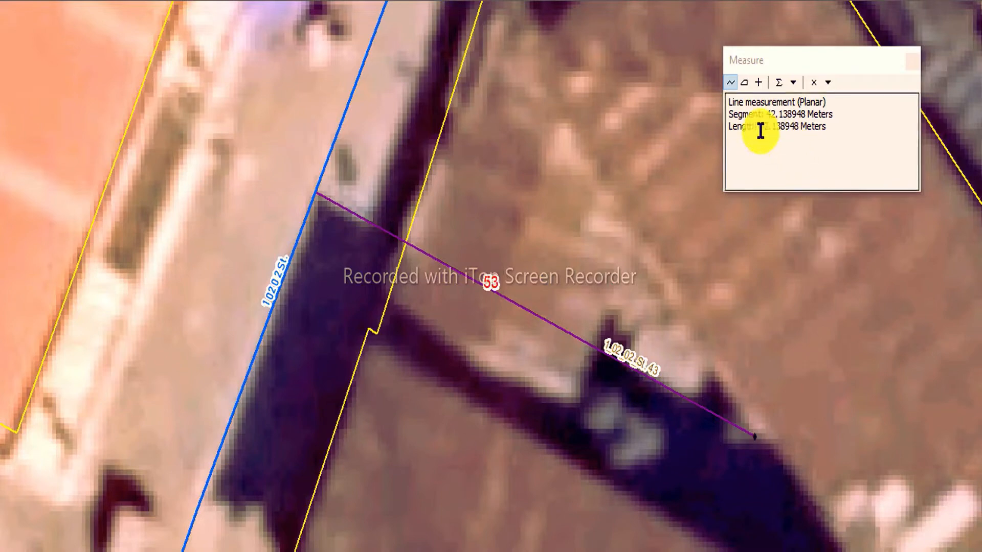
left_click_drag(759, 126, 786, 133)
scroll(504, 252, "down", 3)
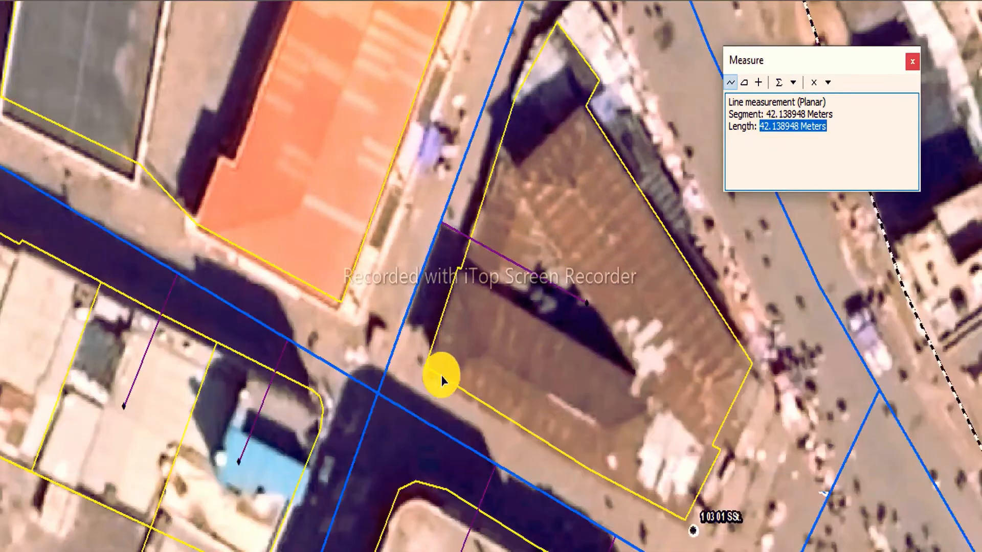
- Measure the distance along 1 03 01 SSt. from its junction with 1 03 Ave. to the first labelled entrance line
left_click_drag(452, 320, 508, 154)
left_click_drag(589, 331, 480, 256)
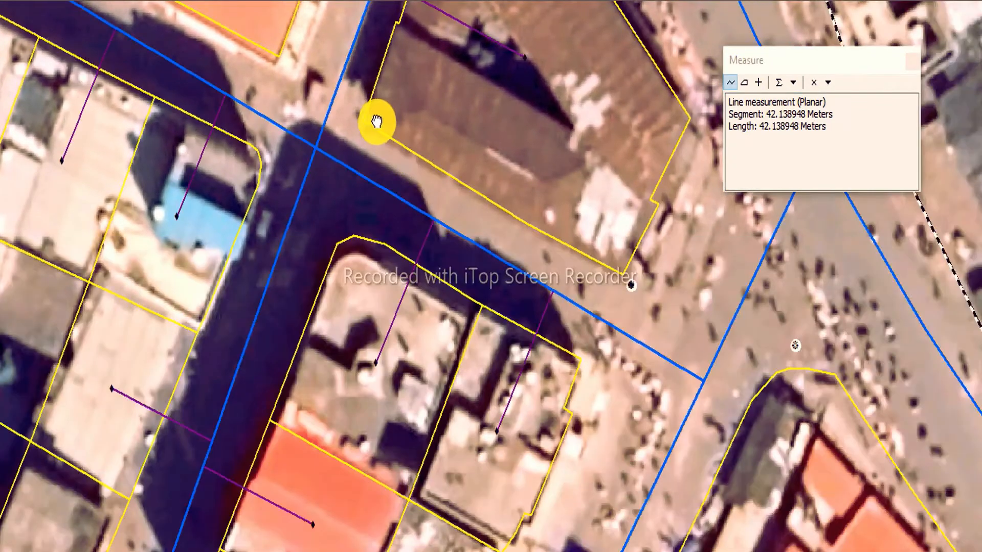
left_click_drag(410, 154, 634, 405)
left_click_drag(360, 206, 566, 316)
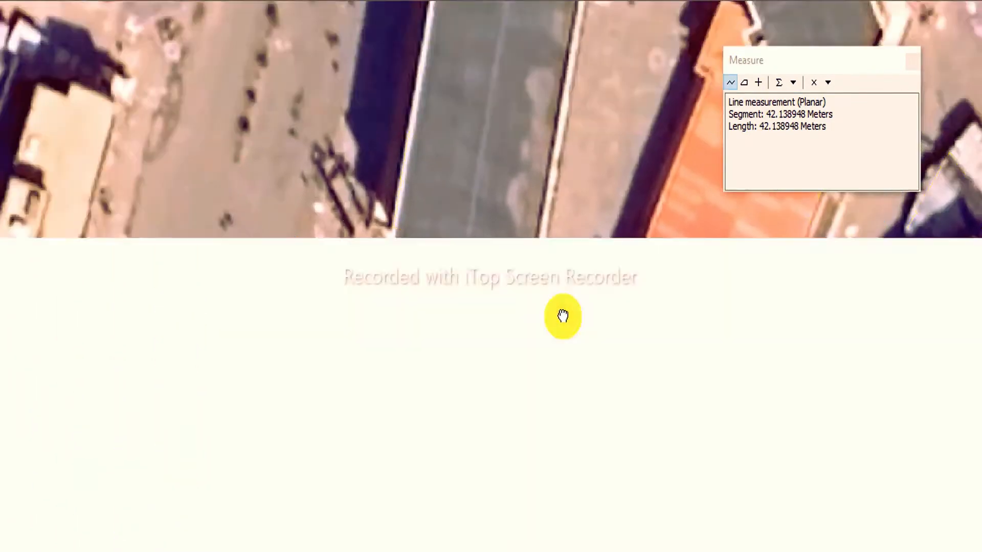
left_click_drag(647, 397, 578, 314)
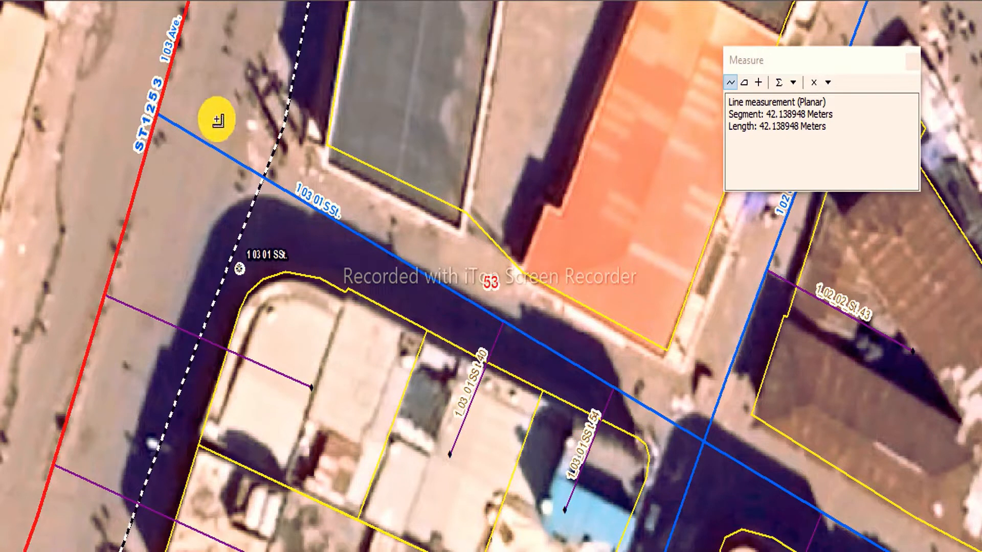
left_click(153, 114)
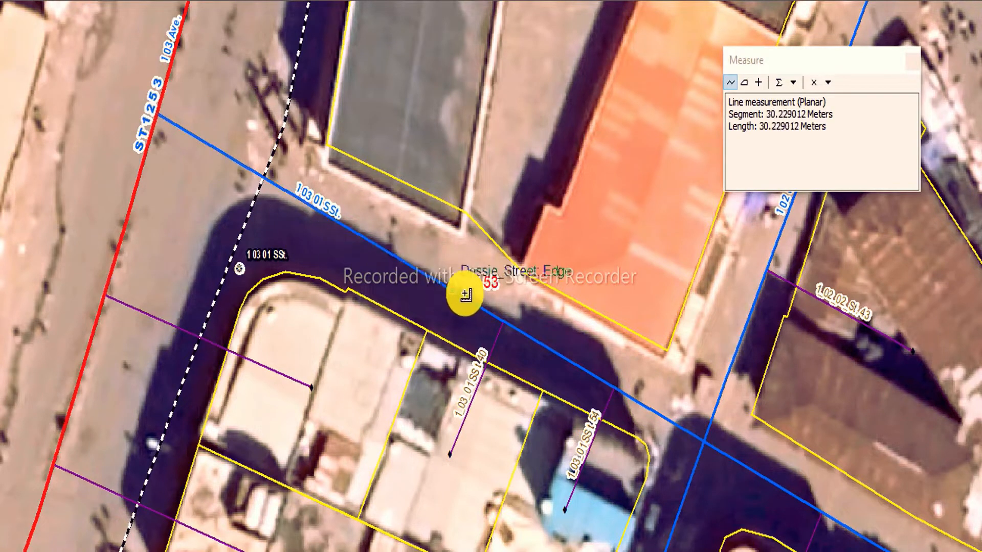
double_click(508, 322)
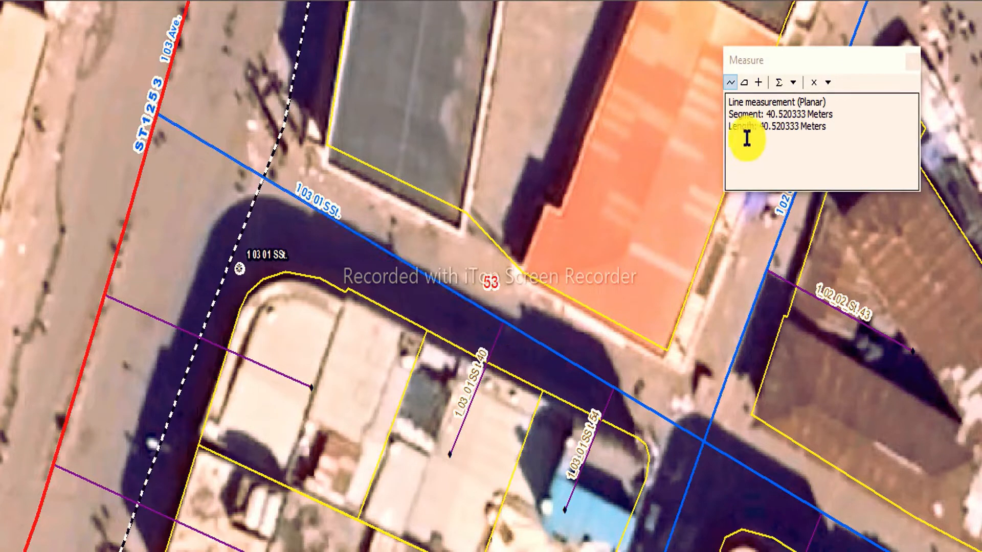
left_click_drag(757, 127, 831, 129)
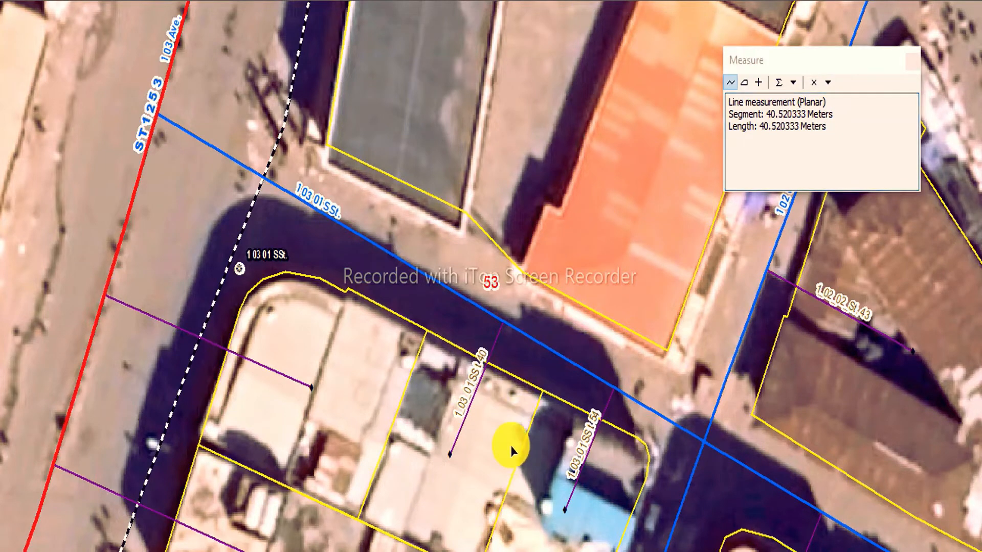
- Examine the house numbers on the entrance lines along 1 03 01 SSt. up to the 1 02 04 St. junction
scroll(511, 444, "up", 2)
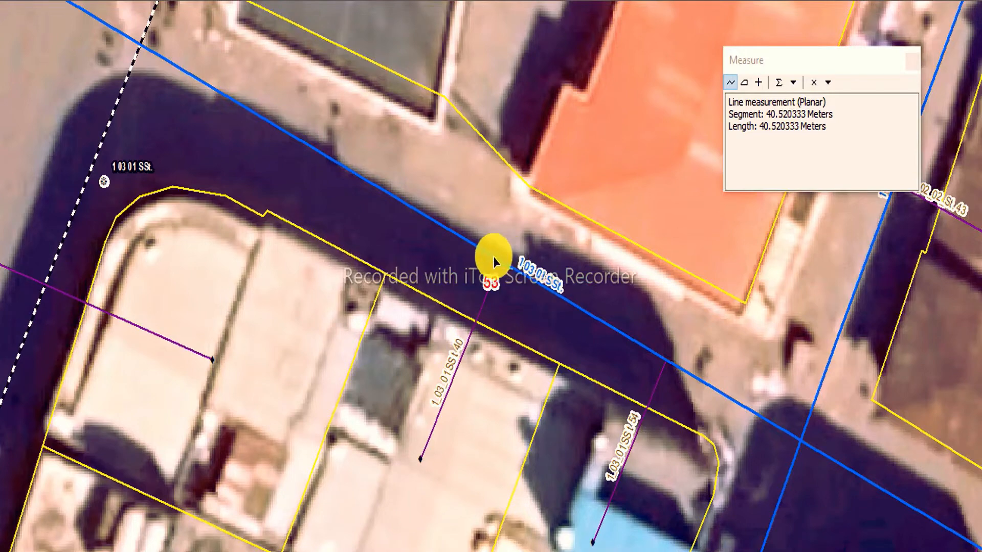
left_click_drag(685, 445, 526, 317)
scroll(490, 183, "up", 2)
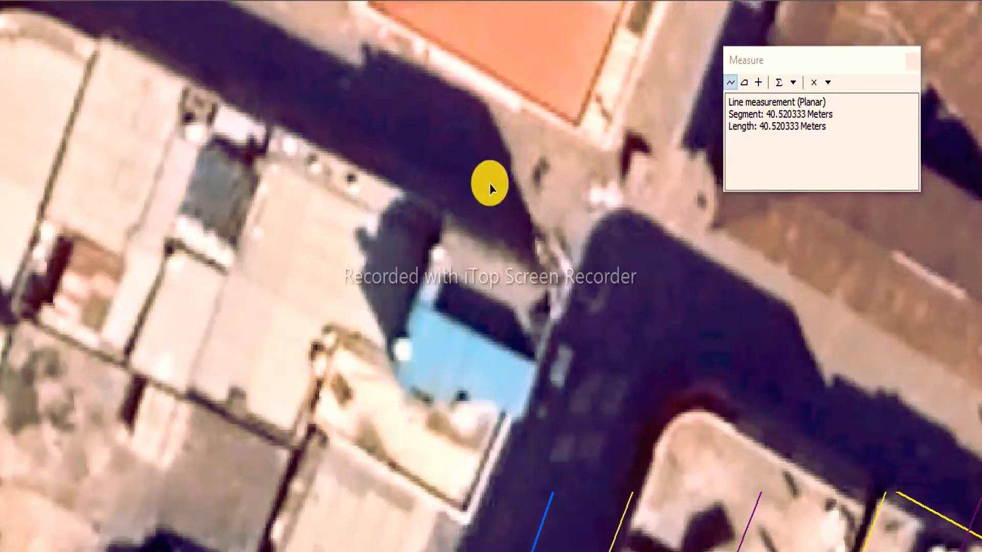
scroll(516, 170, "up", 1)
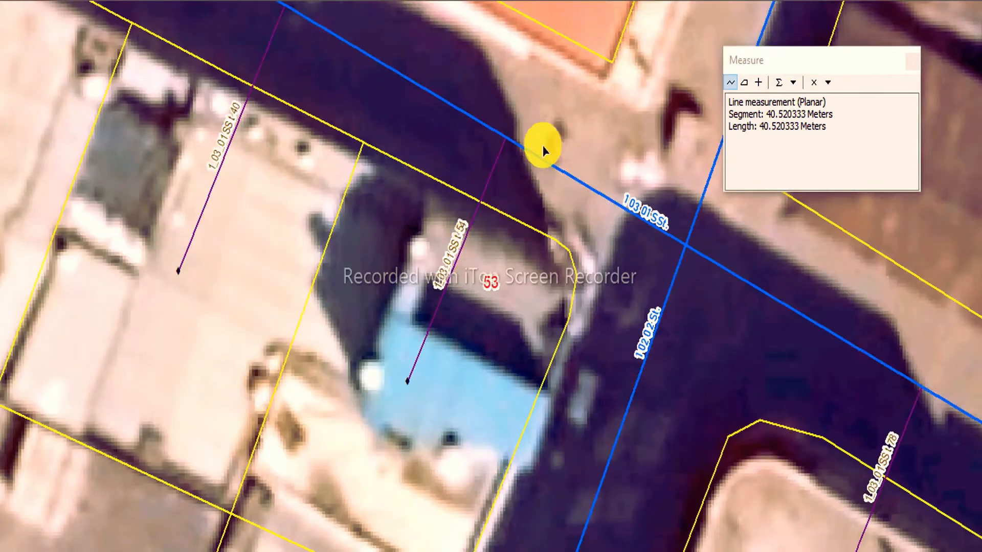
left_click_drag(671, 379, 391, 202)
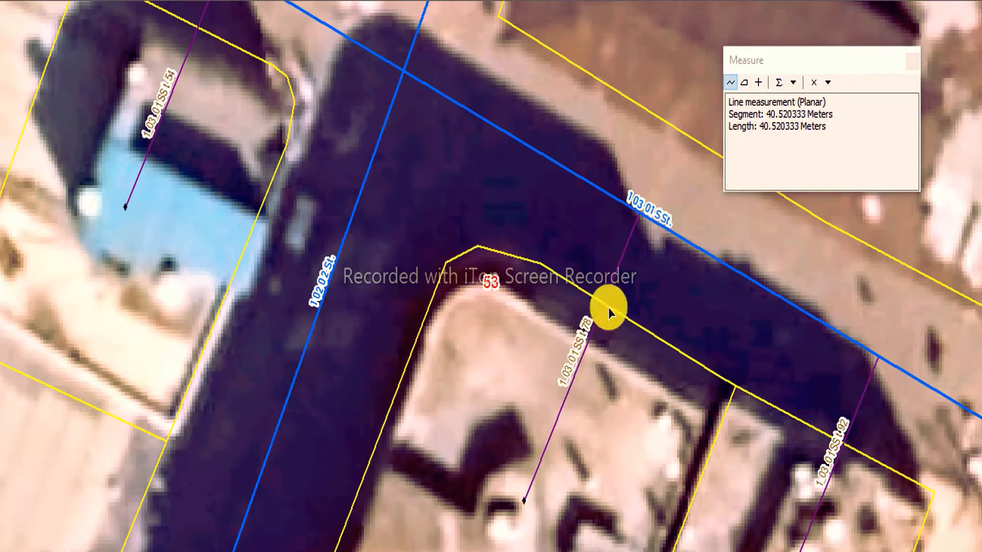
left_click_drag(793, 368, 517, 169)
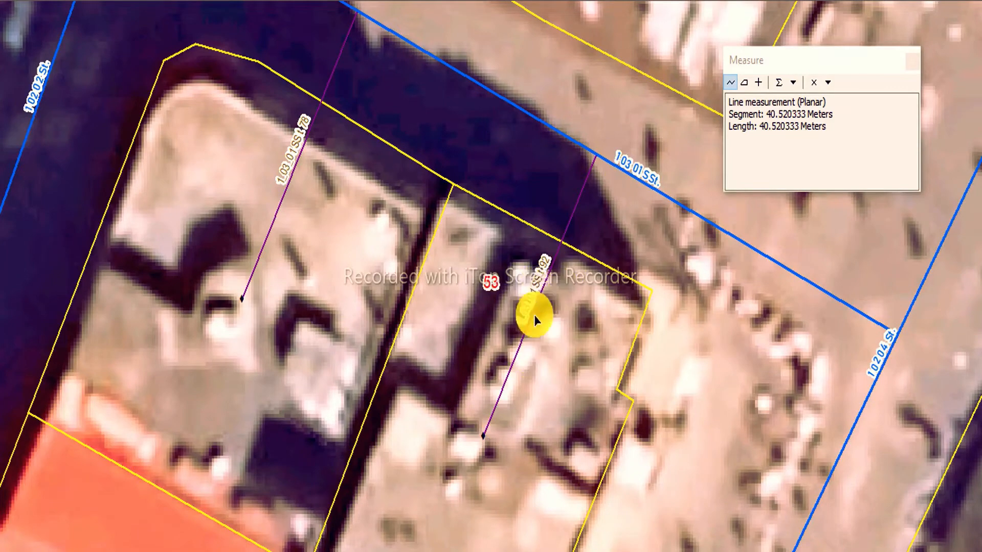
- Search all fields of the visible layers for the full address of the labelled entrance on 1 02 02 St
scroll(687, 403, "down", 3)
scroll(577, 322, "up", 3)
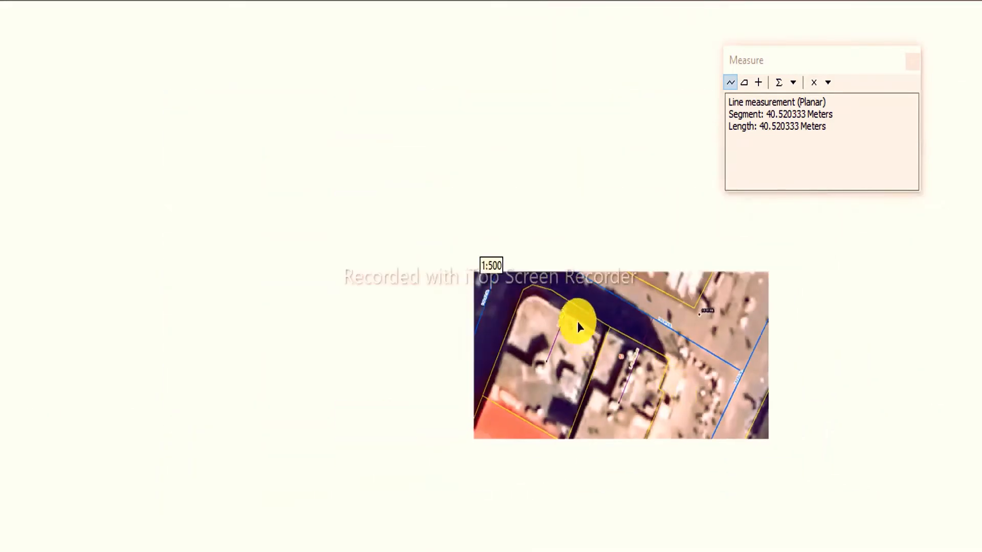
scroll(500, 222, "down", 5)
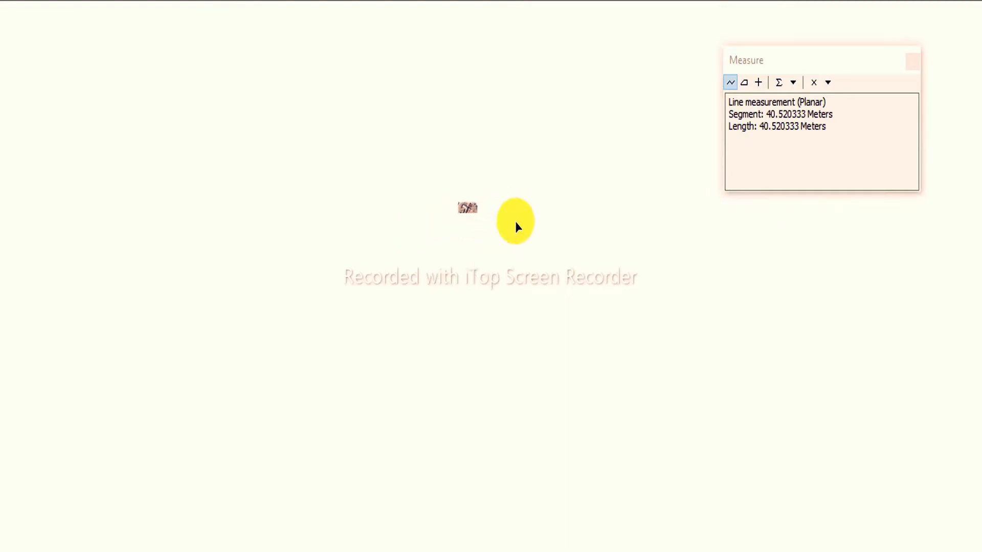
scroll(500, 312, "up", 5)
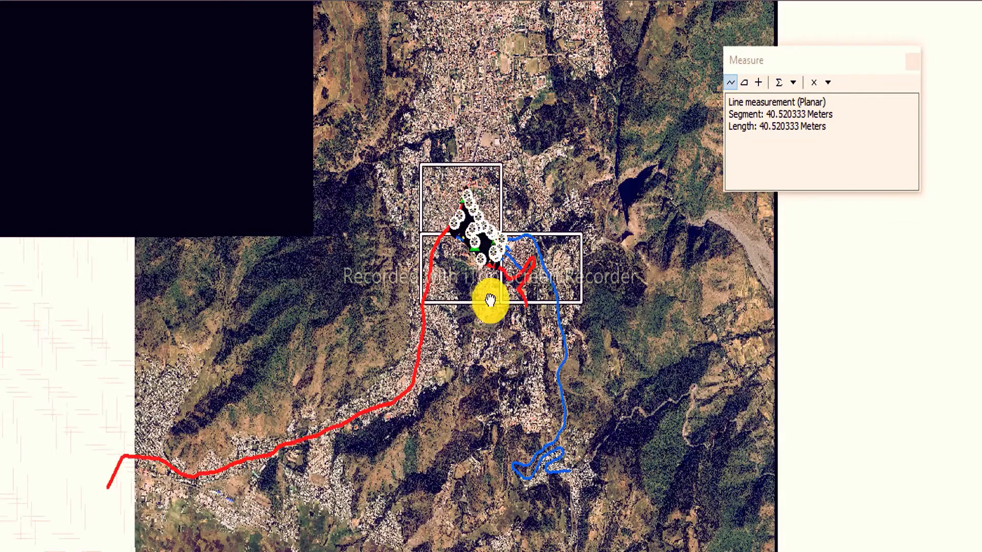
left_click_drag(493, 296, 426, 62)
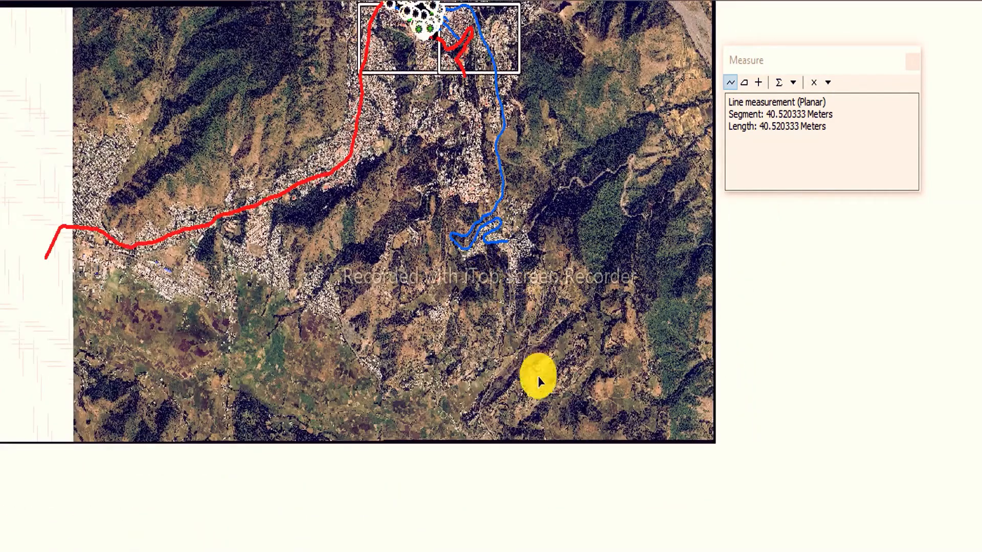
scroll(440, 375, "up", 2)
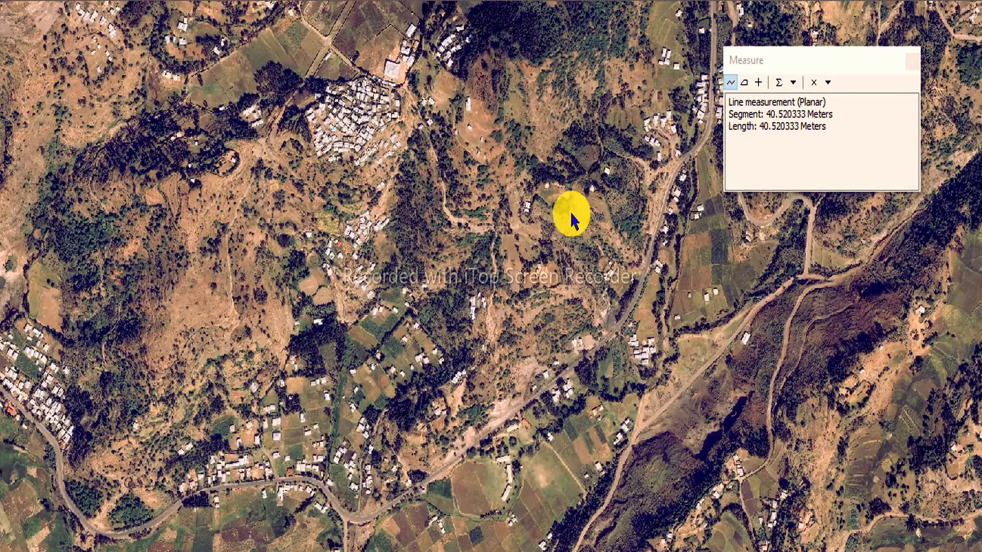
key("ctrl+f")
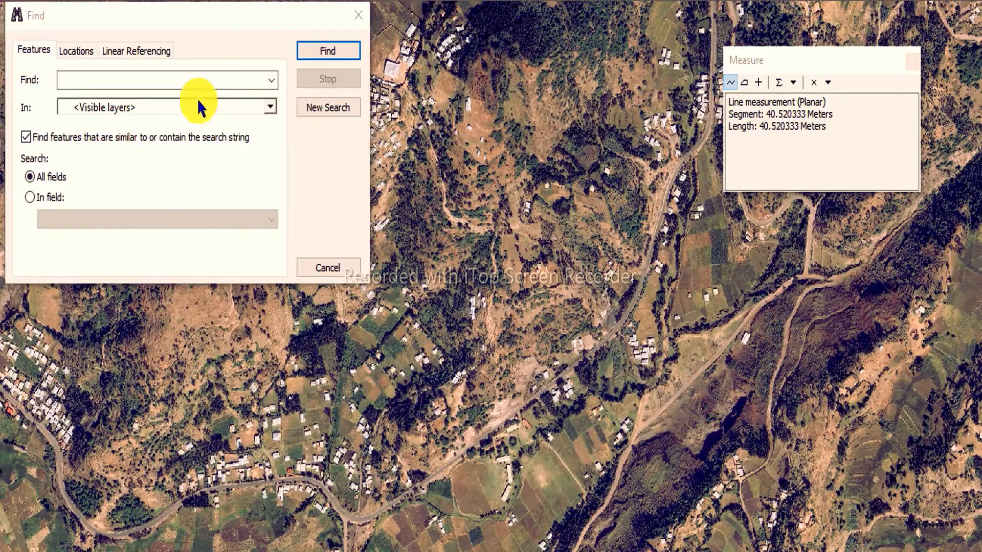
left_click(128, 79)
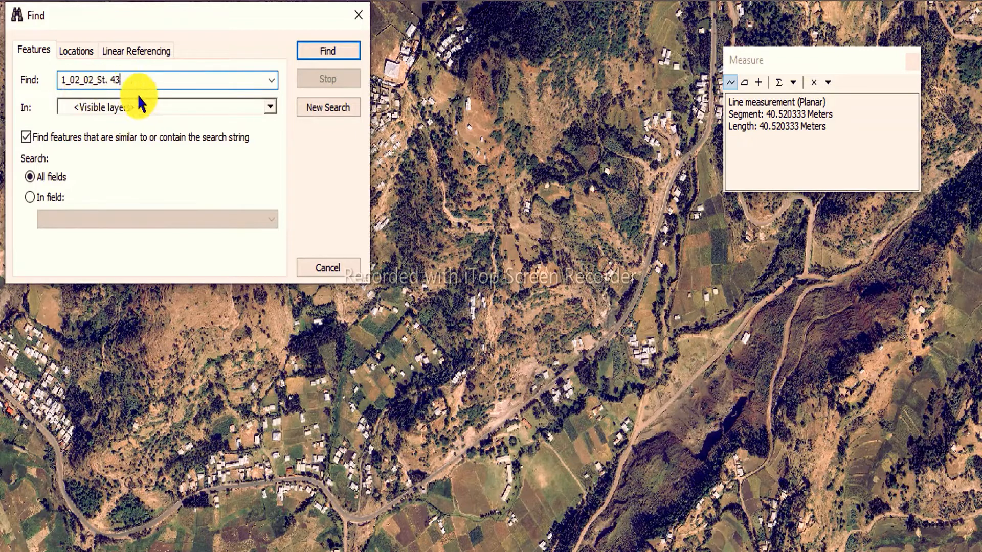
left_click(326, 50)
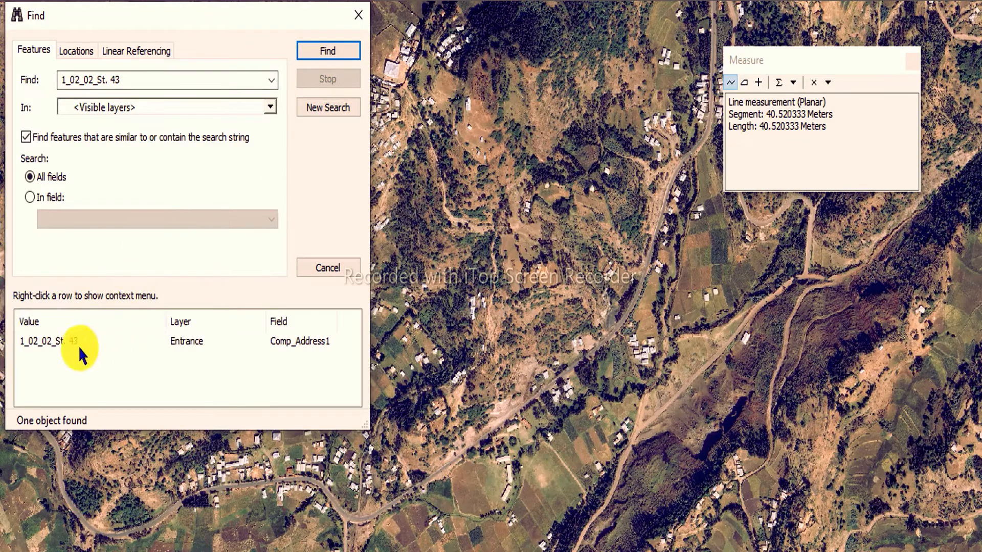
- Locate the found Entrance record on the map by flashing it and viewing its surroundings at 1:2,000
left_click(52, 341)
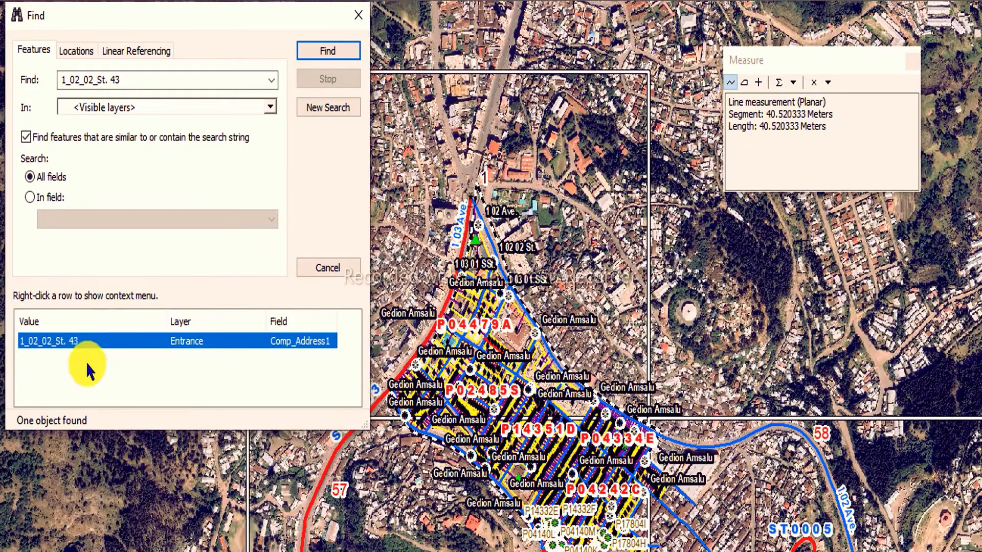
right_click(56, 342)
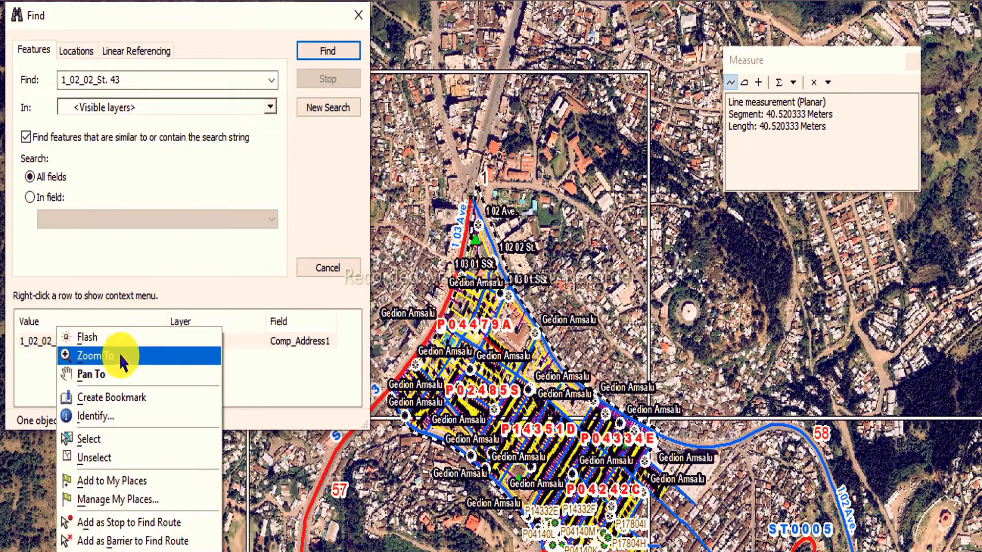
left_click(107, 339)
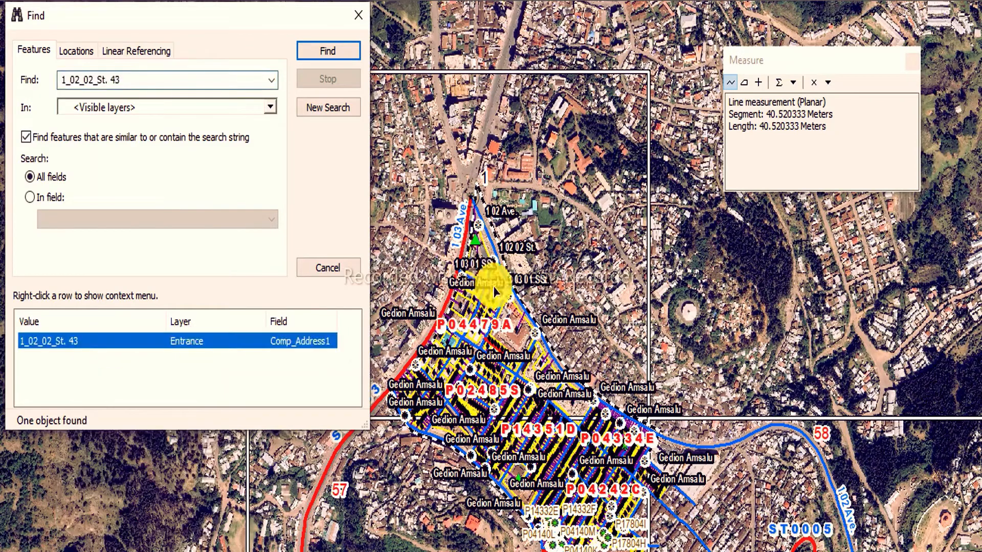
scroll(439, 292, "up", 3)
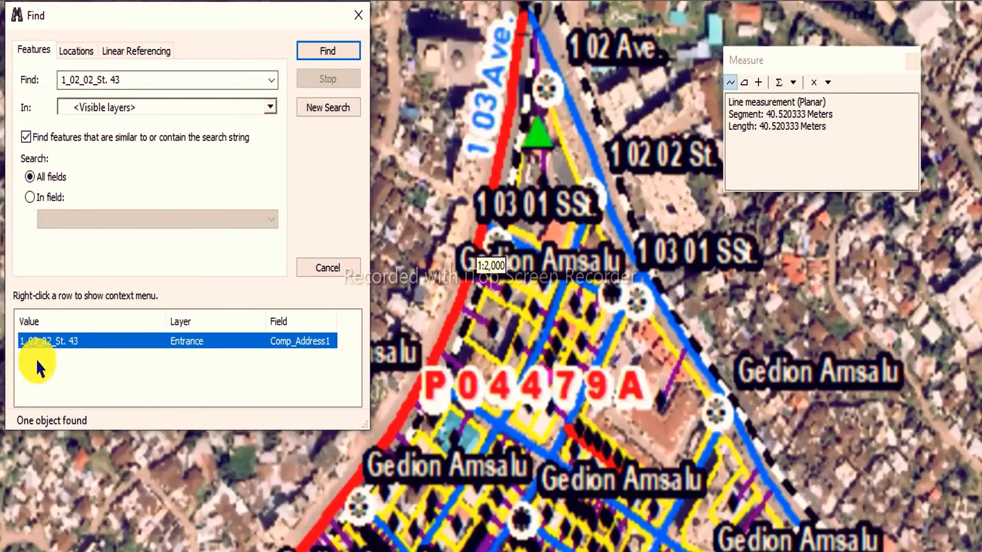
double_click(53, 343)
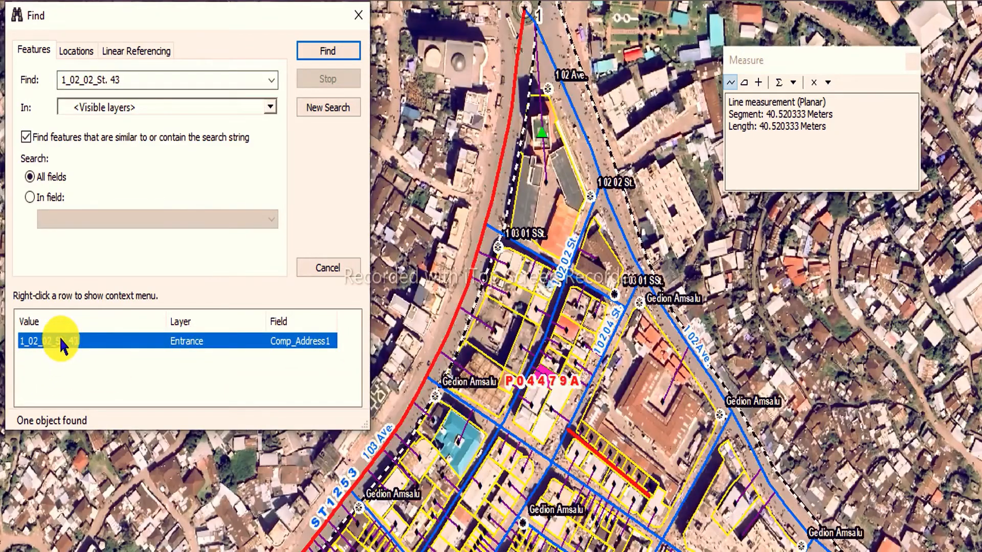
- Zoom to the found Entrance record and view its entrance line together with 1 02 02 St. and the neighbouring parcels
right_click(53, 340)
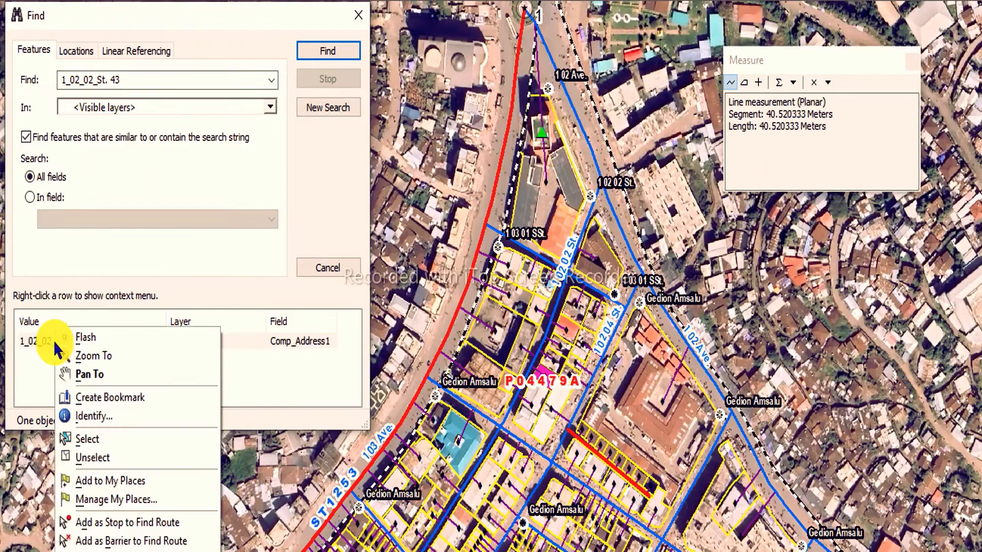
left_click(98, 350)
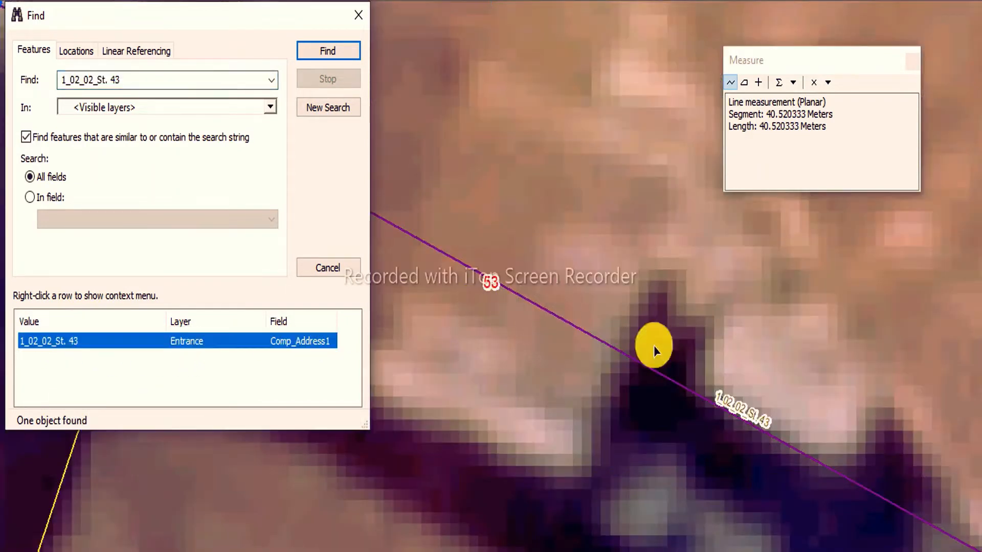
scroll(560, 217, "up", 5)
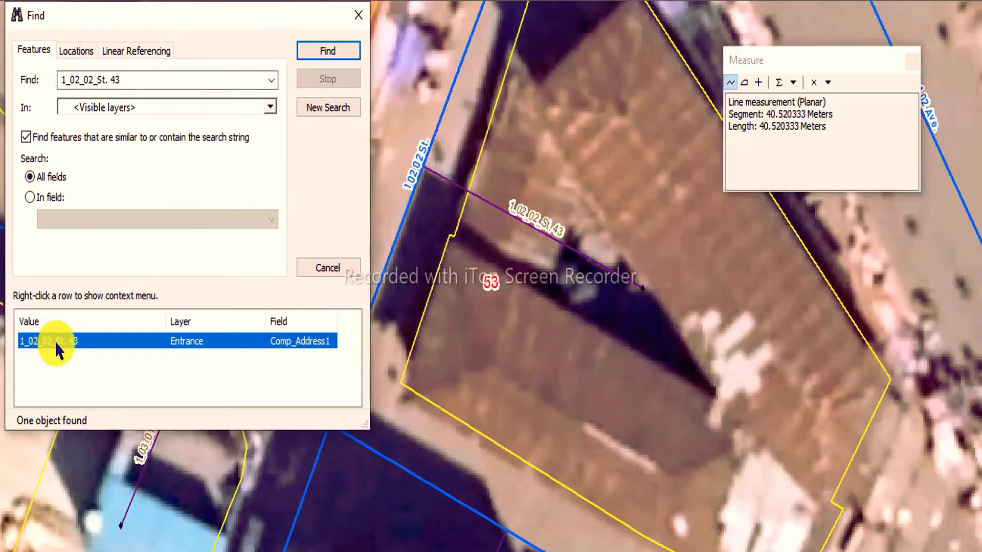
left_click(56, 342)
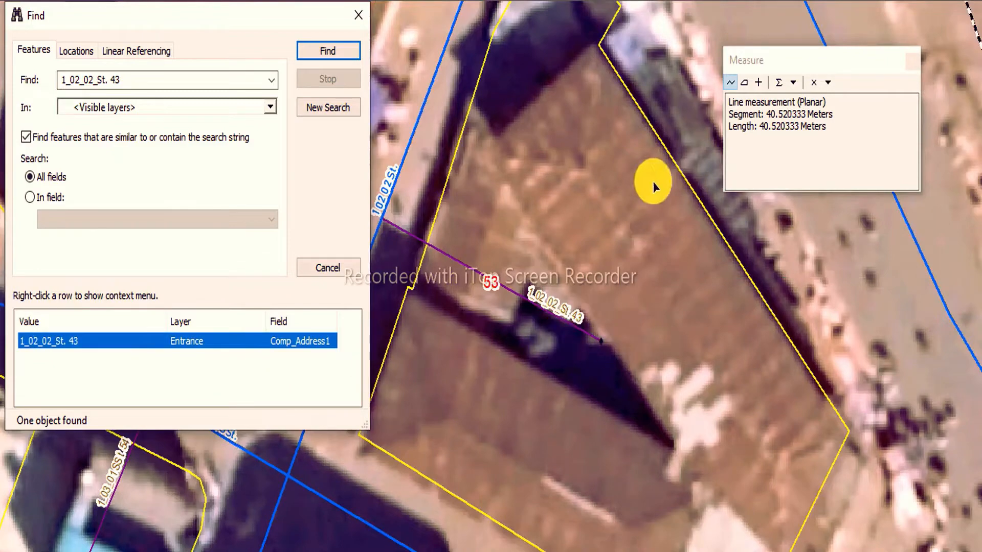
scroll(665, 163, "up", 3)
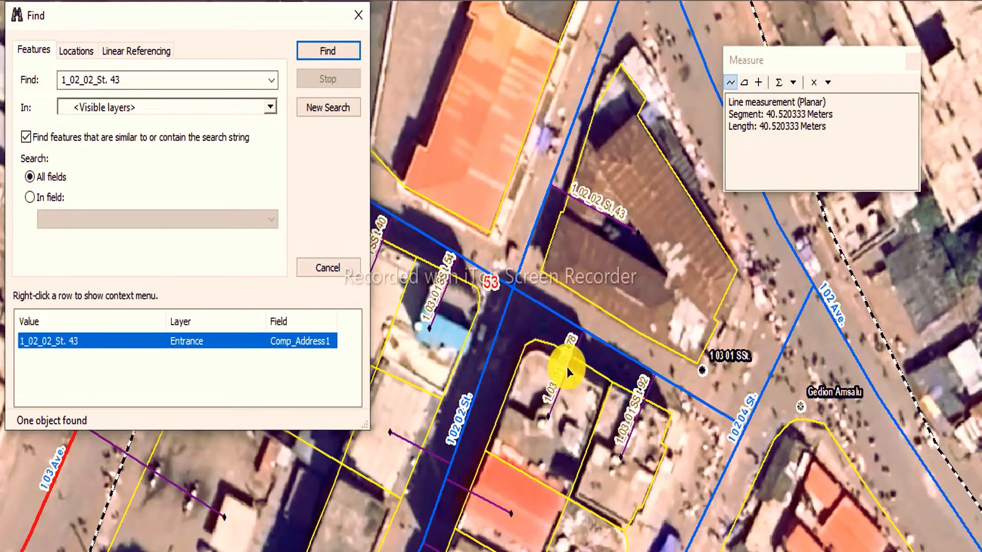
- Search the visible layers for the first entrance address on 1 03 01 SSt. past 1 02 02 St., with an underscore before SSt
left_click(101, 82)
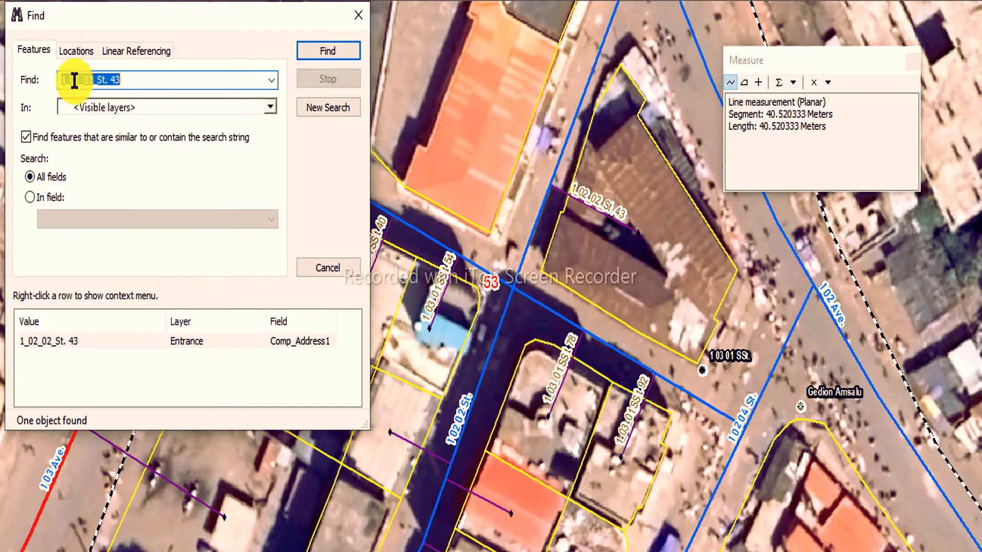
left_click(103, 82)
type("3")
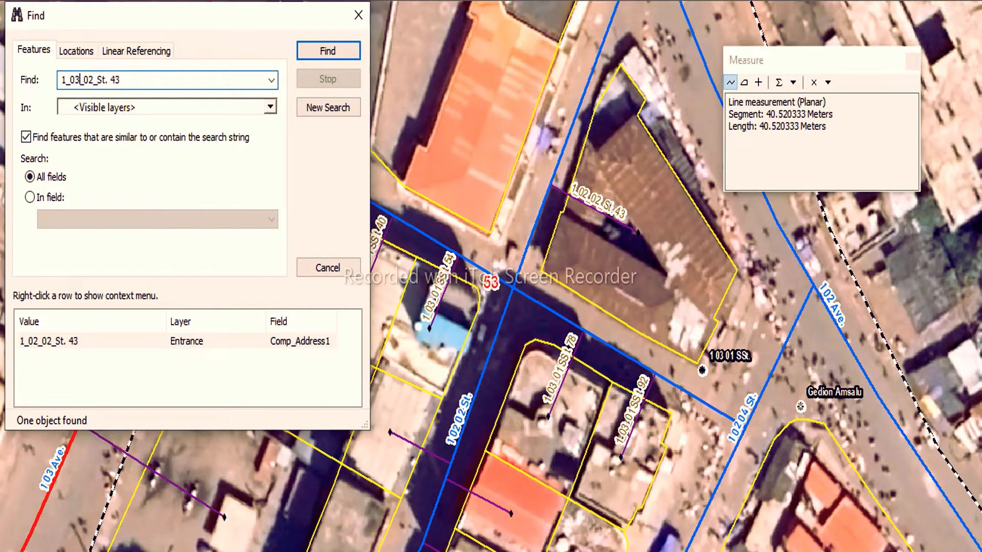
left_click(93, 80)
type("1")
type("S")
key("BackSpace")
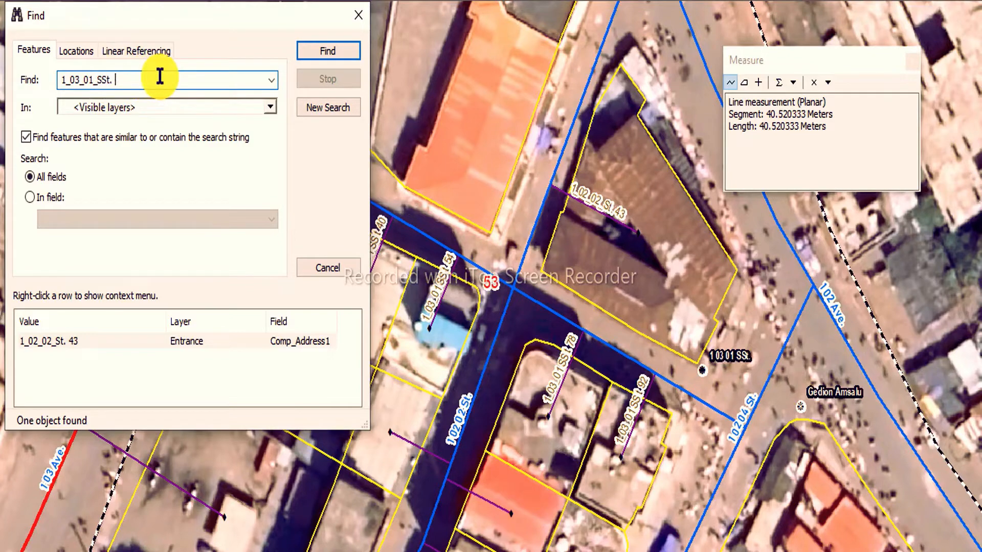
type("78")
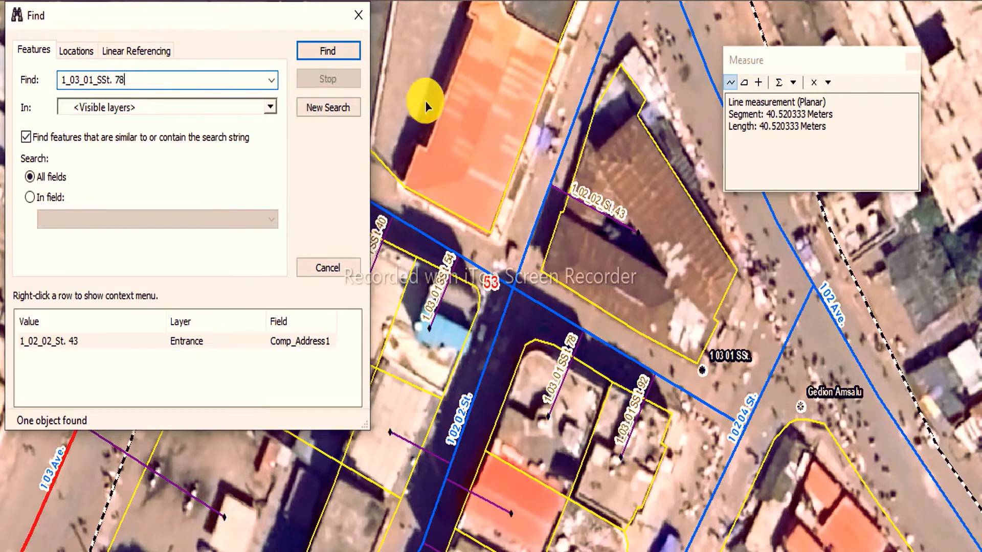
scroll(635, 84, "down", 2)
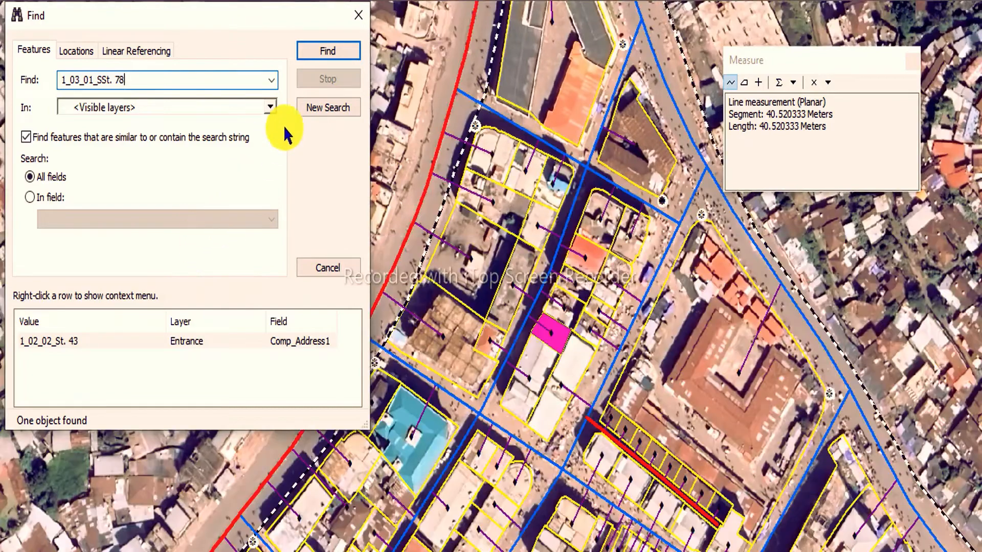
left_click(312, 47)
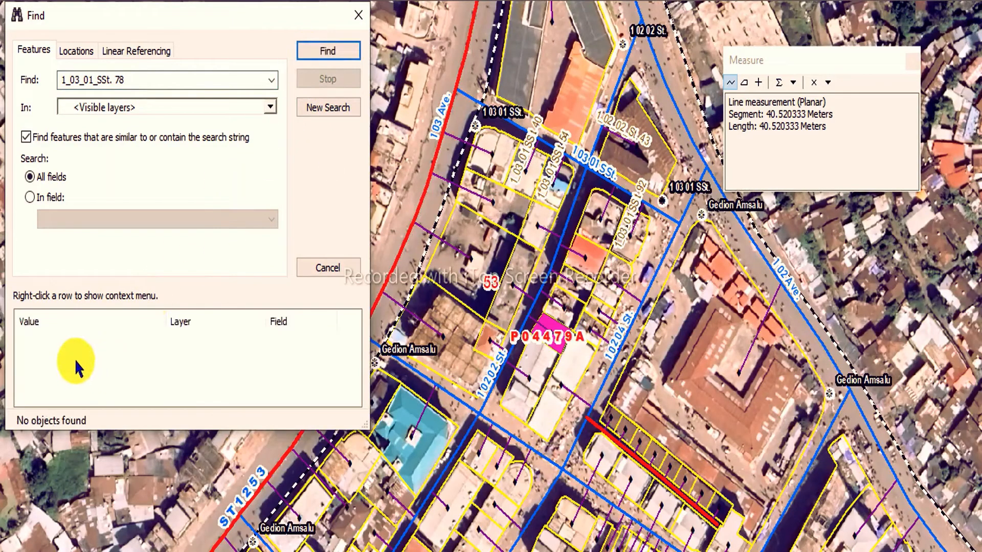
left_click(321, 50)
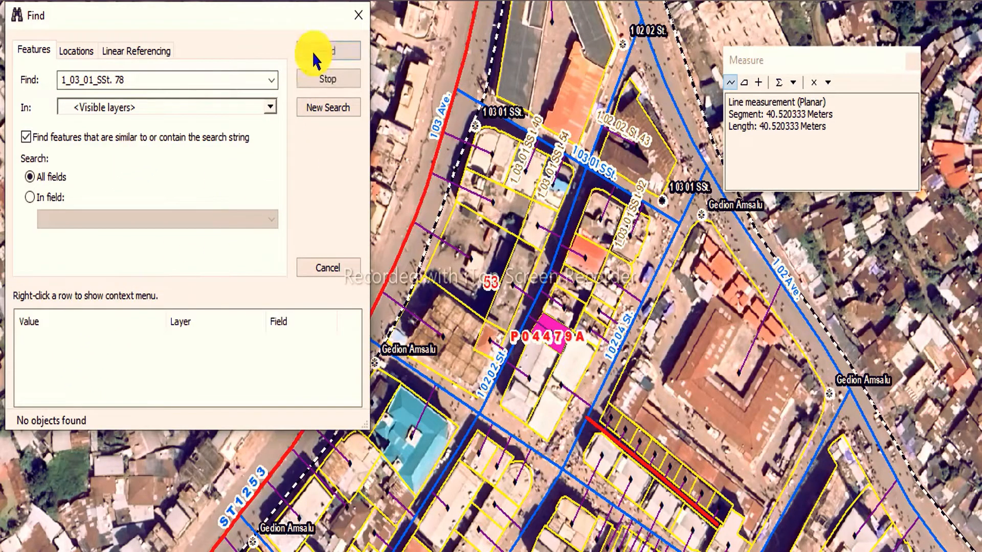
- Try the same entrance address search with no separator before SSt., and clear the search text
left_click(92, 87)
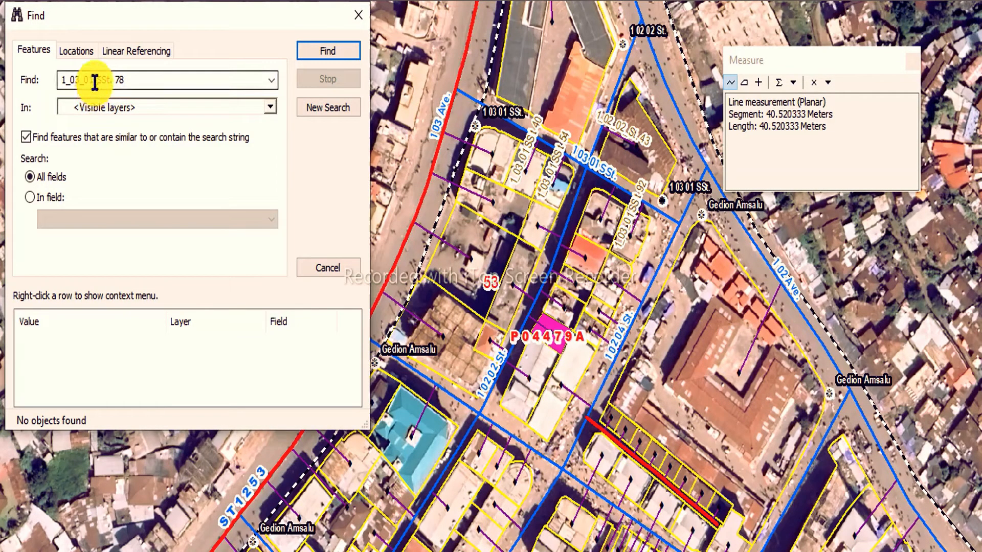
double_click(96, 82)
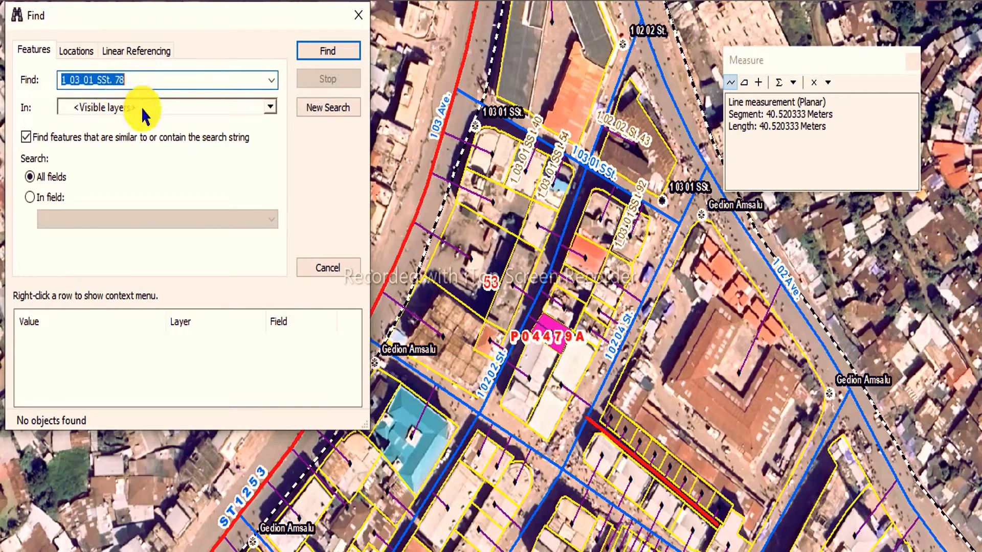
left_click(97, 80)
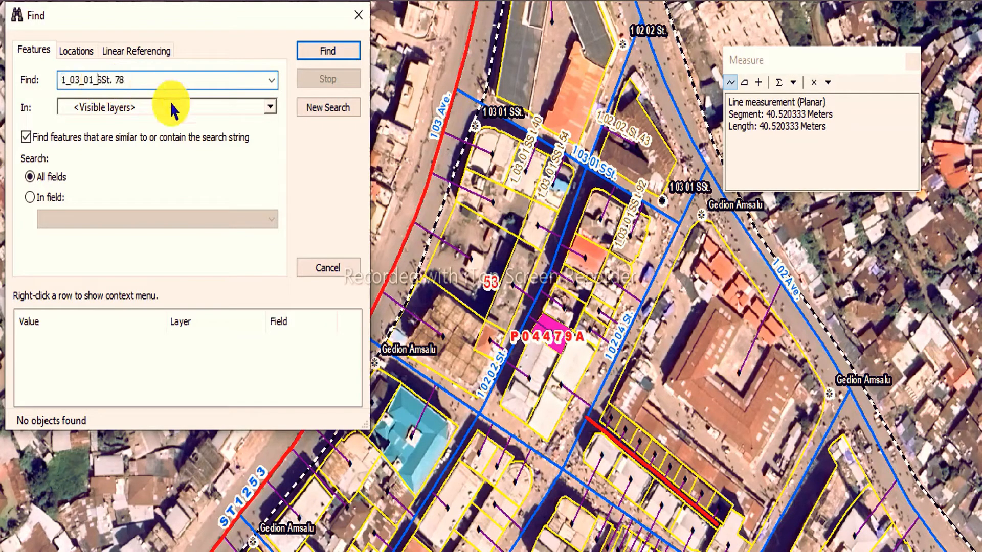
left_click(326, 51)
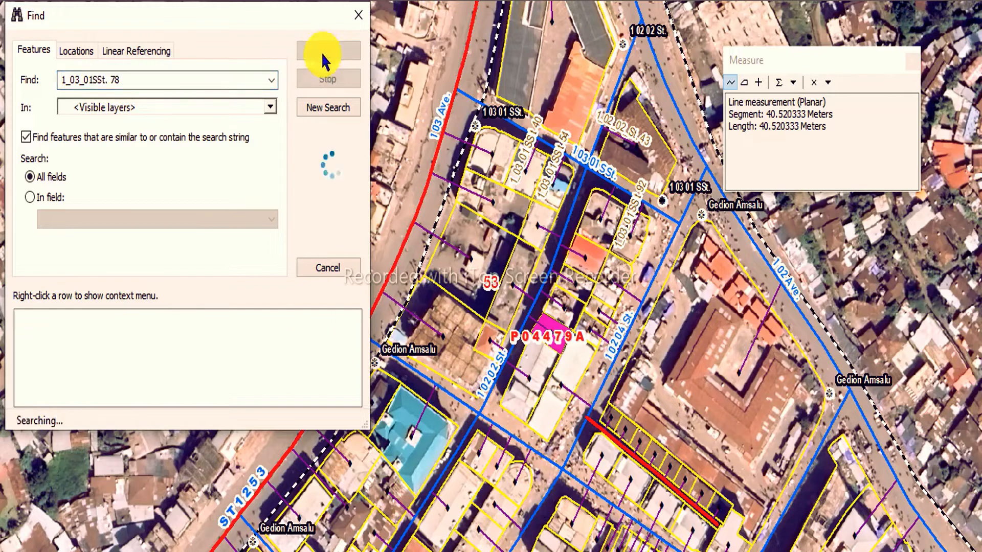
double_click(103, 80)
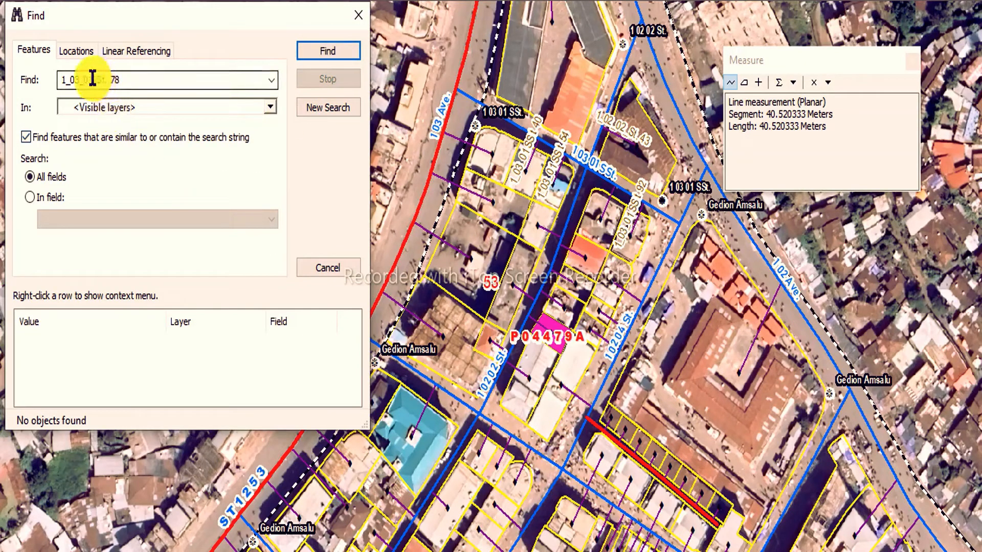
key("BackSpace")
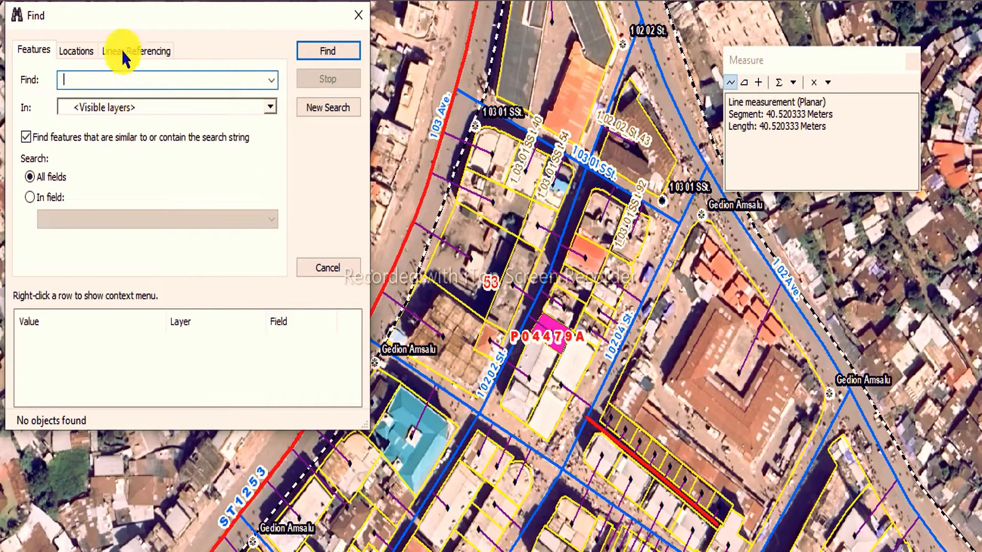
- Reuse the recent 1 03 01 SSt. entrance address and search for it with a space before SSt
left_click(274, 76)
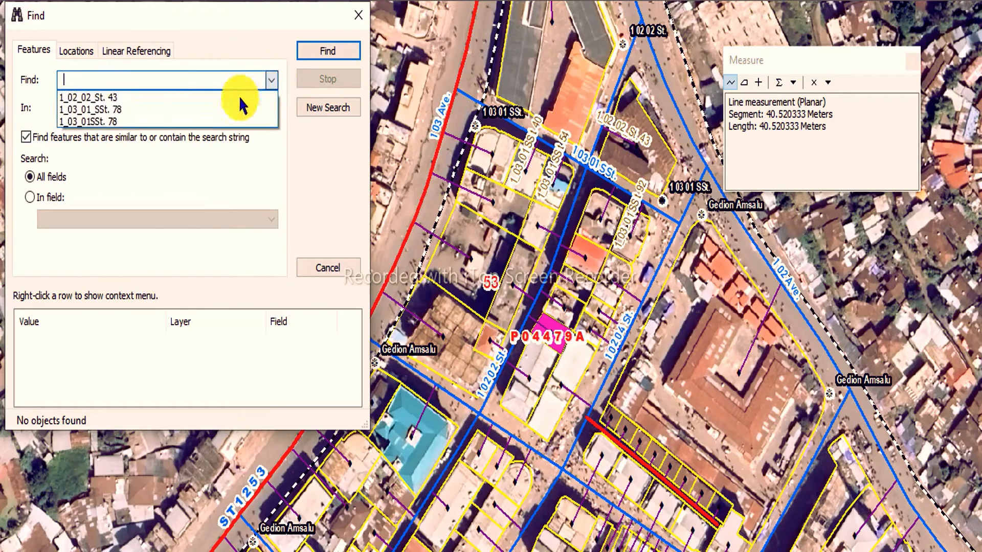
left_click(138, 111)
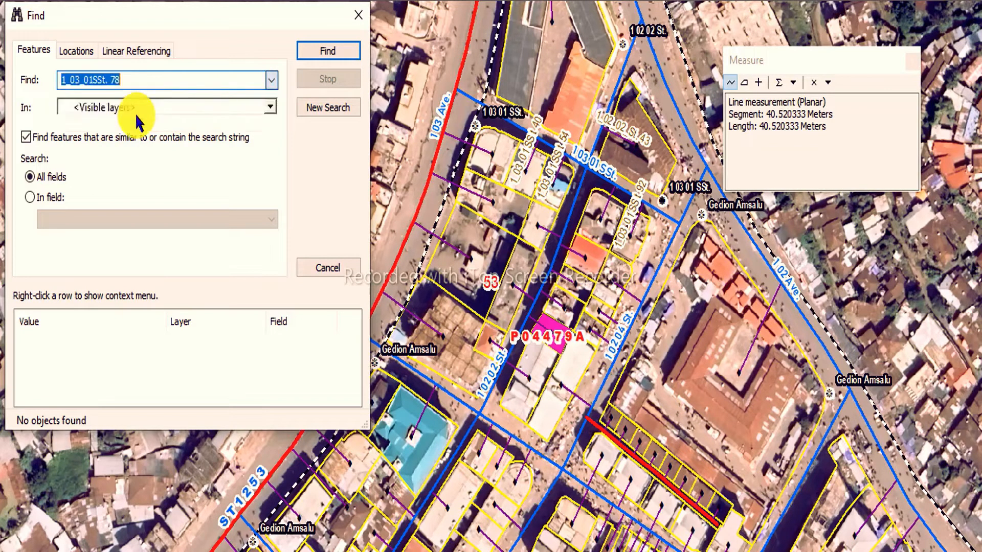
left_click(100, 82)
left_click(323, 47)
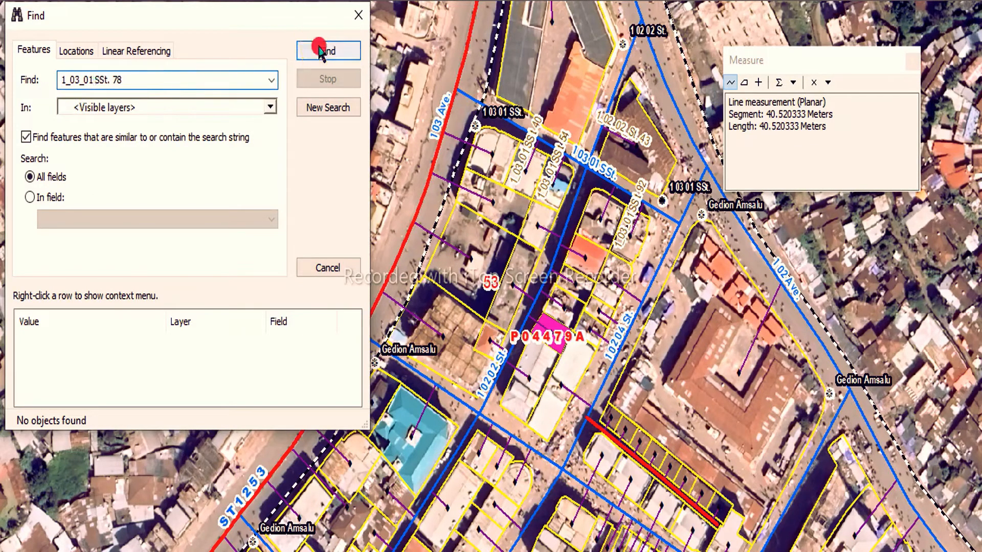
- Zoom to the found Entrance record on 1 03 01 SSt., view its surroundings, and close the search dialog
left_click(61, 341)
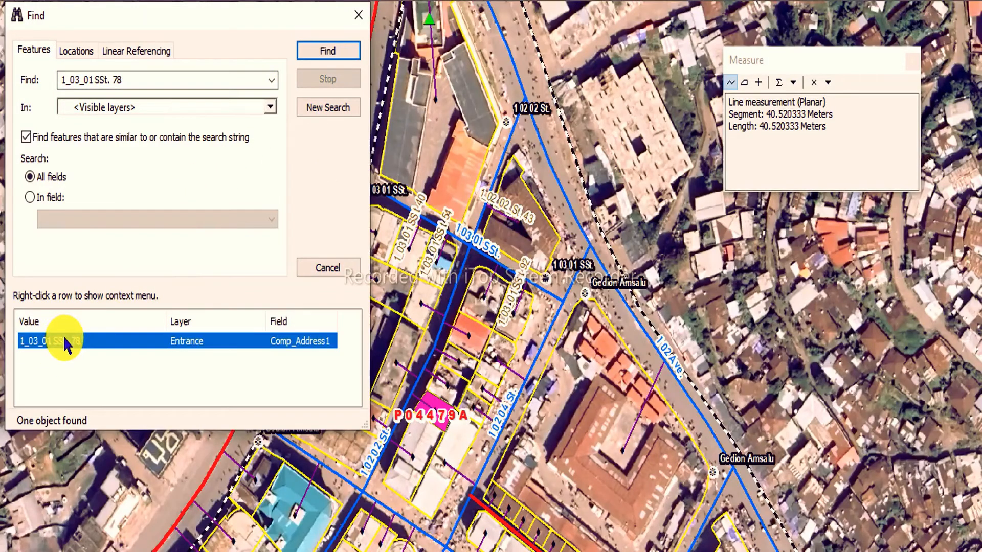
right_click(65, 345)
left_click(119, 352)
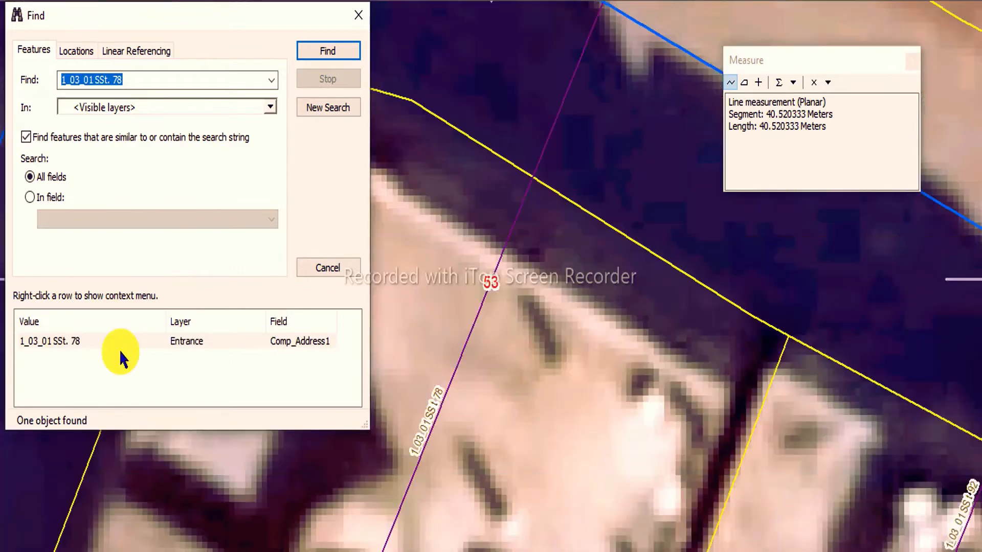
left_click(127, 349)
scroll(573, 189, "up", 2)
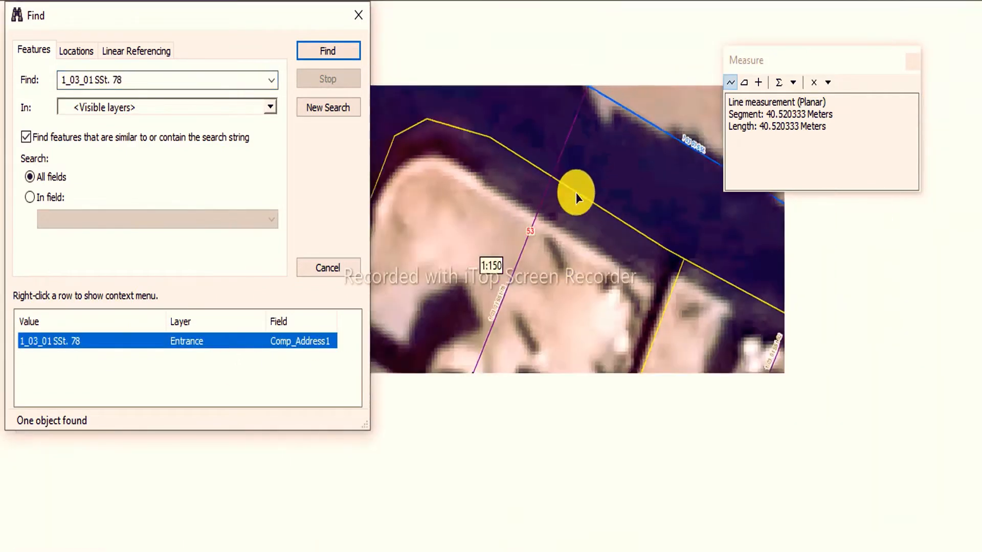
scroll(576, 192, "up", 2)
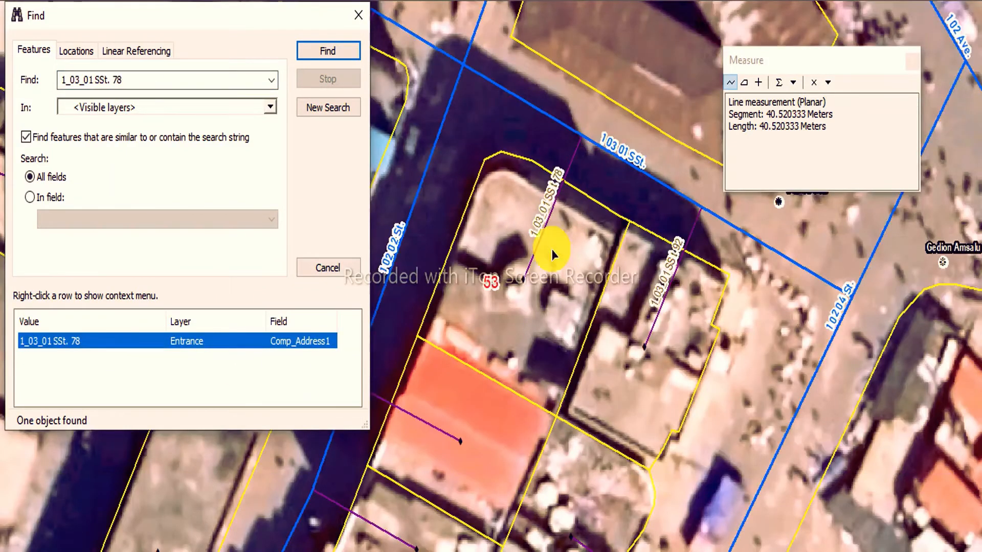
left_click(358, 15)
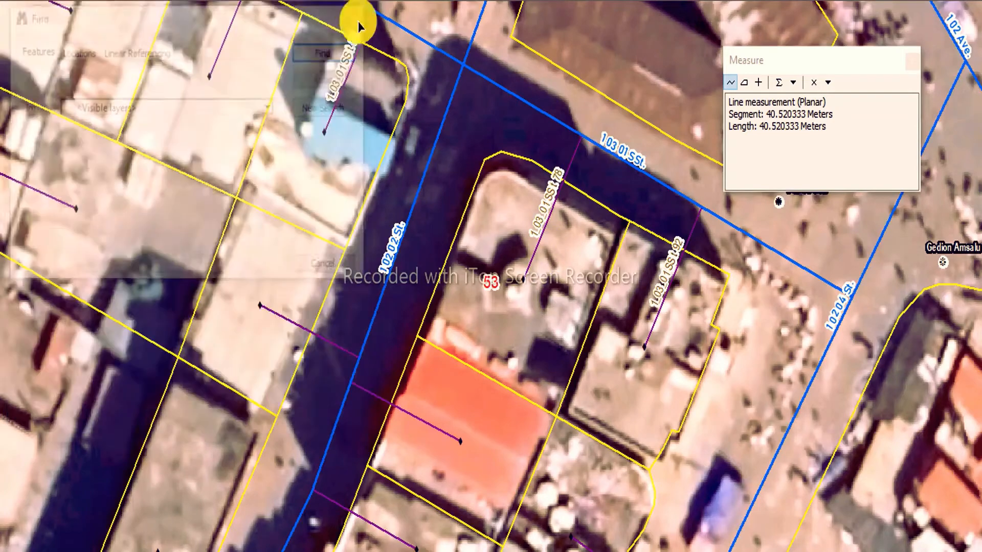
- Examine the entrance lines and street labels in the blocks around the crossing of 1 02 02 St. and 1 03 01 SSt
scroll(459, 216, "up", 3)
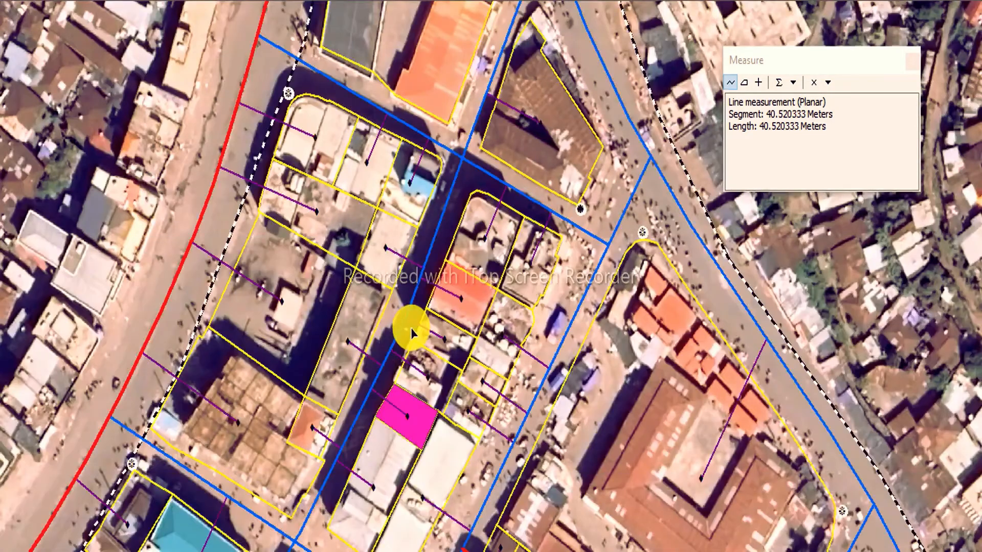
key("Down")
key("Down")
key("Down")
key("Down")
key("Down")
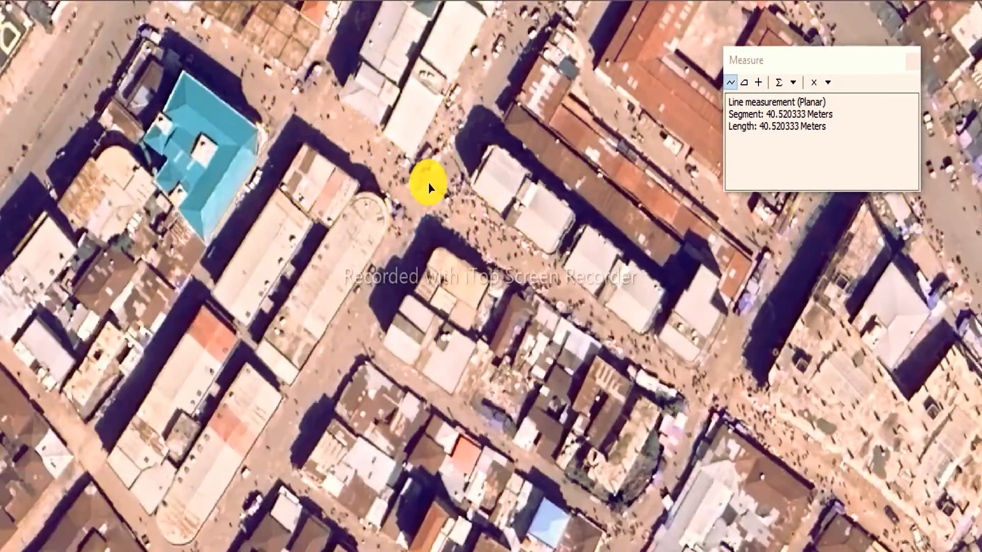
left_click_drag(340, 136, 515, 405)
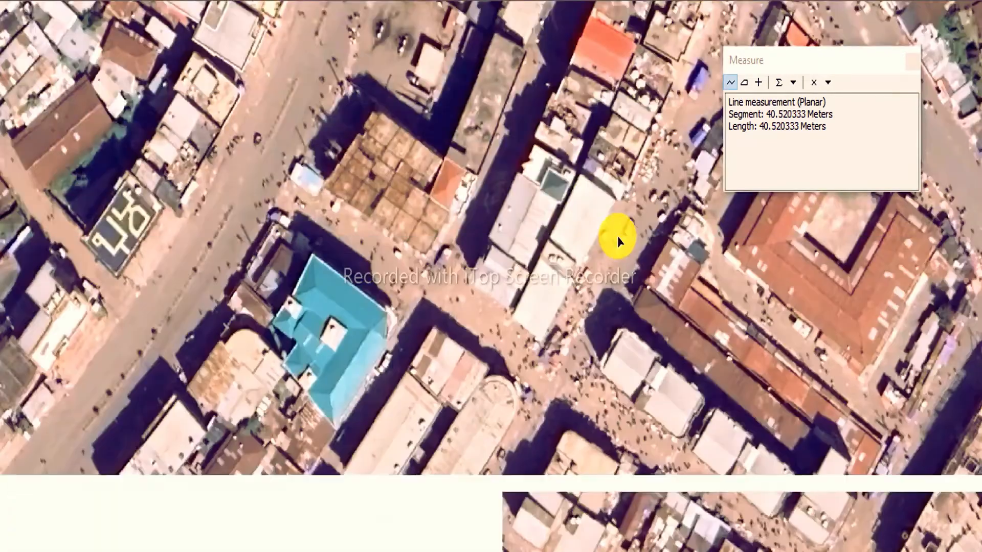
left_click_drag(618, 236, 344, 491)
scroll(443, 266, "up", 3)
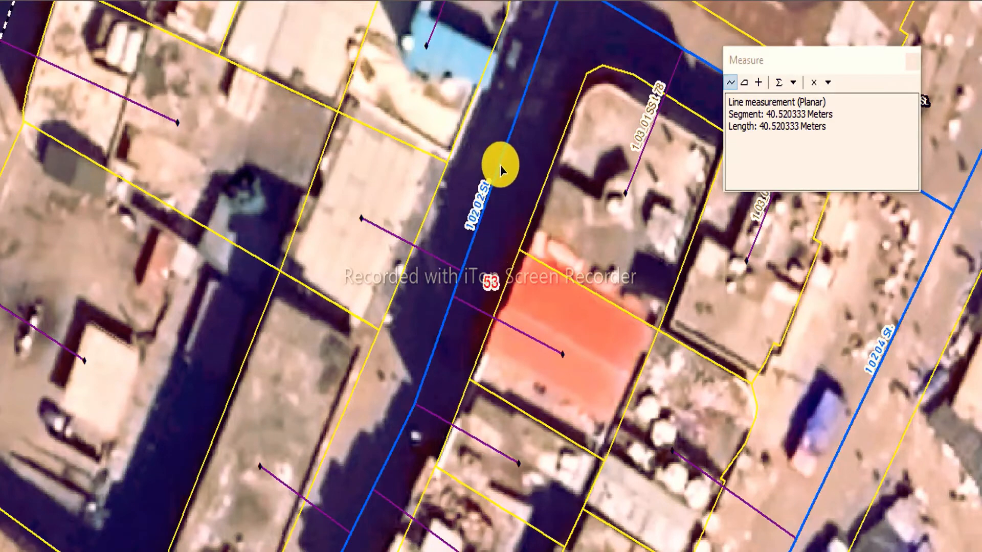
left_click_drag(500, 164, 333, 417)
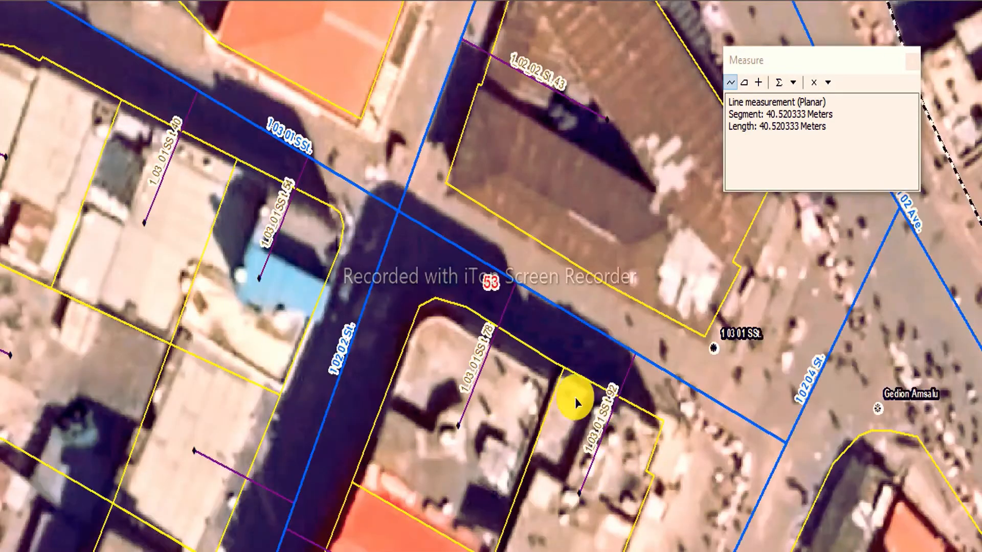
left_click_drag(368, 259, 487, 434)
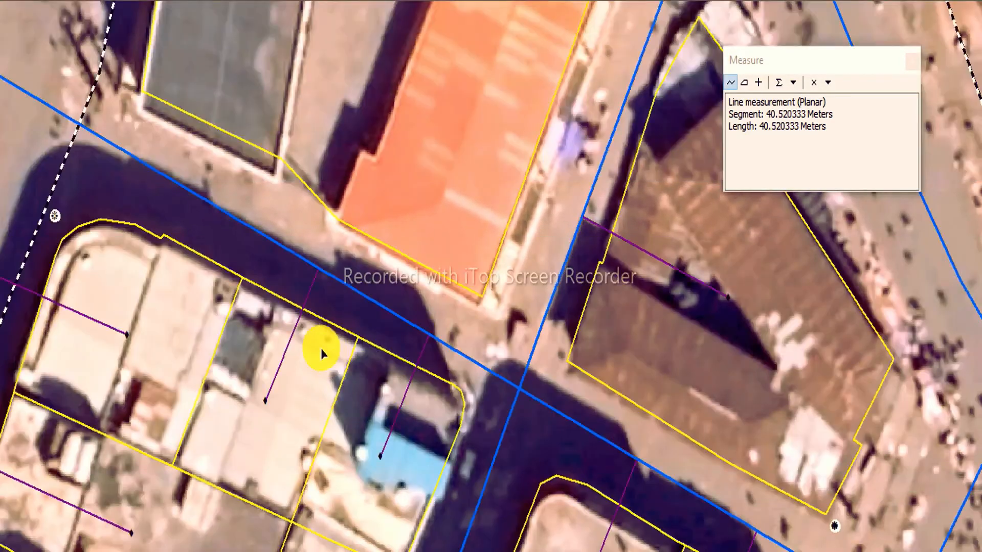
left_click_drag(292, 344, 100, 143)
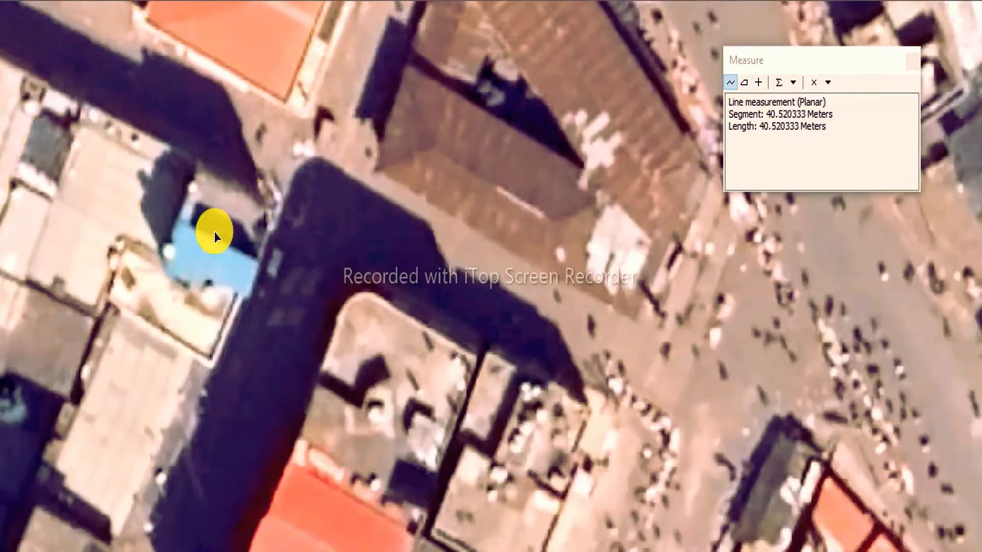